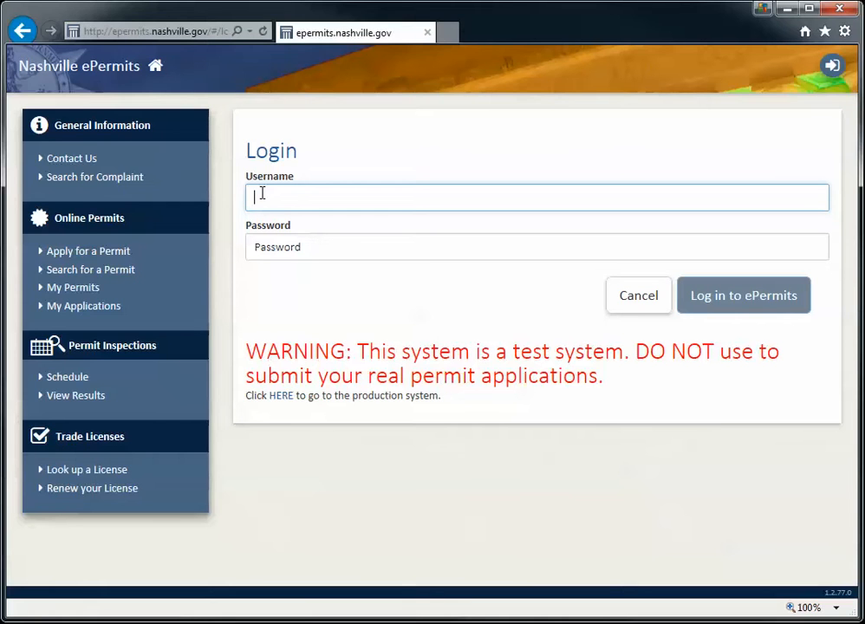
Log in to ePermits with the contractor account's username and password
type("123456")
left_click(264, 245)
type("•••••")
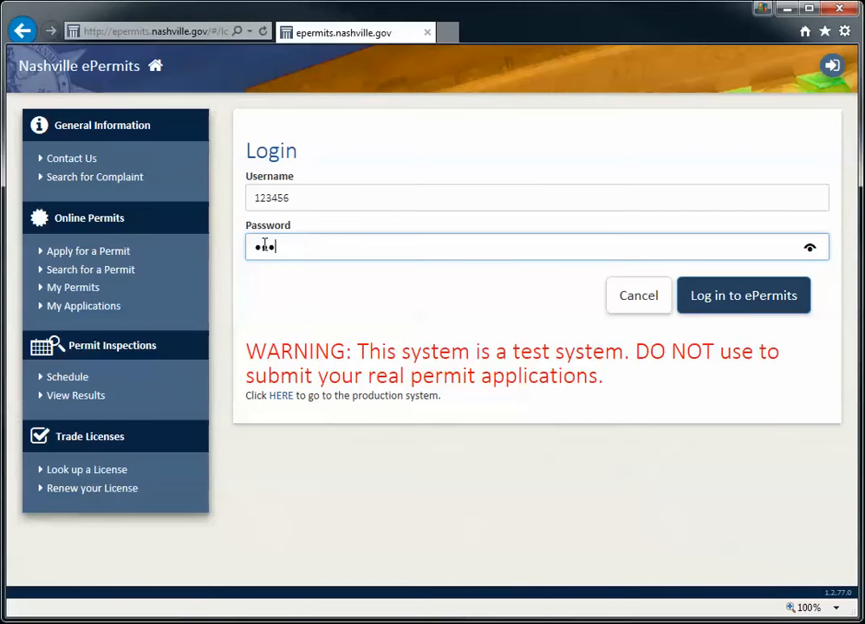
type("•")
left_click(742, 299)
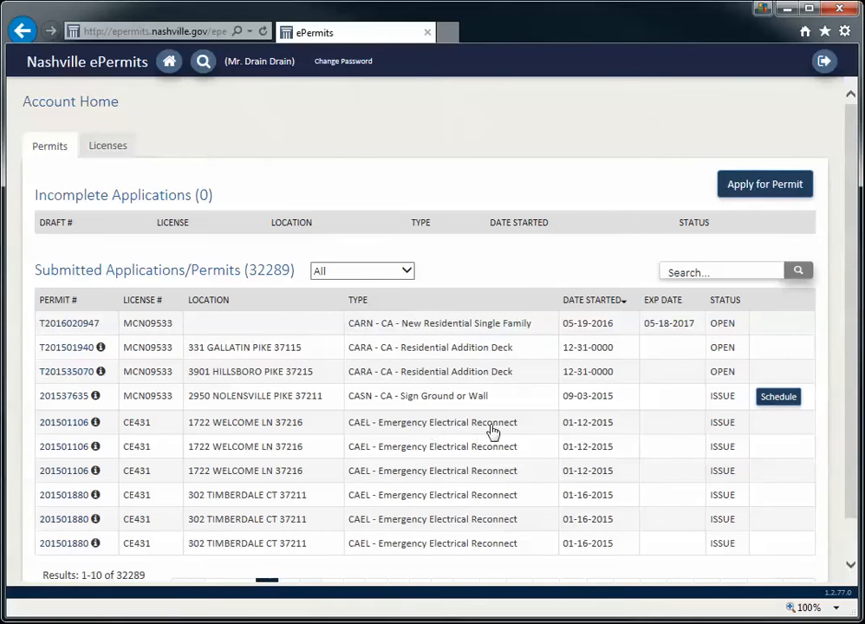
scroll(492, 431, "down", 1)
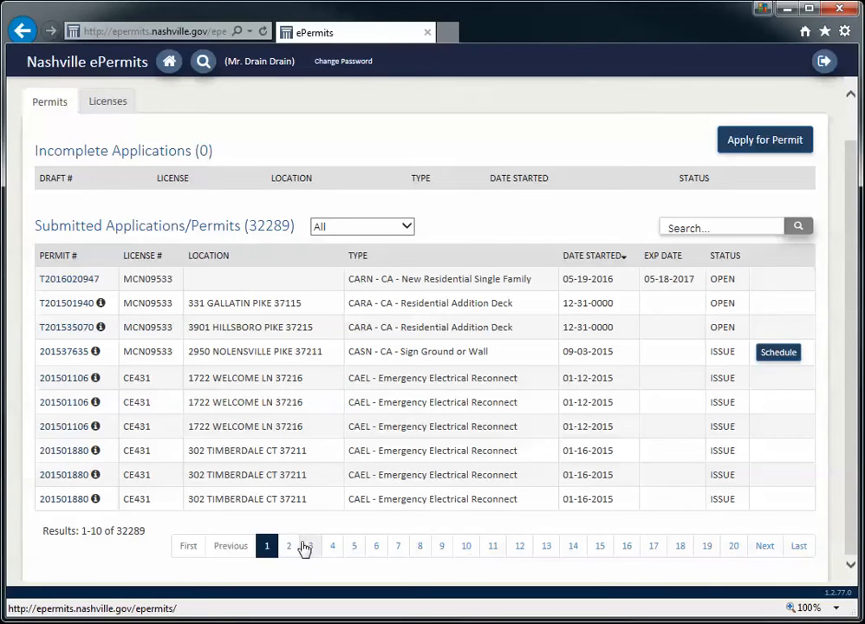
scroll(311, 547, "up", 1)
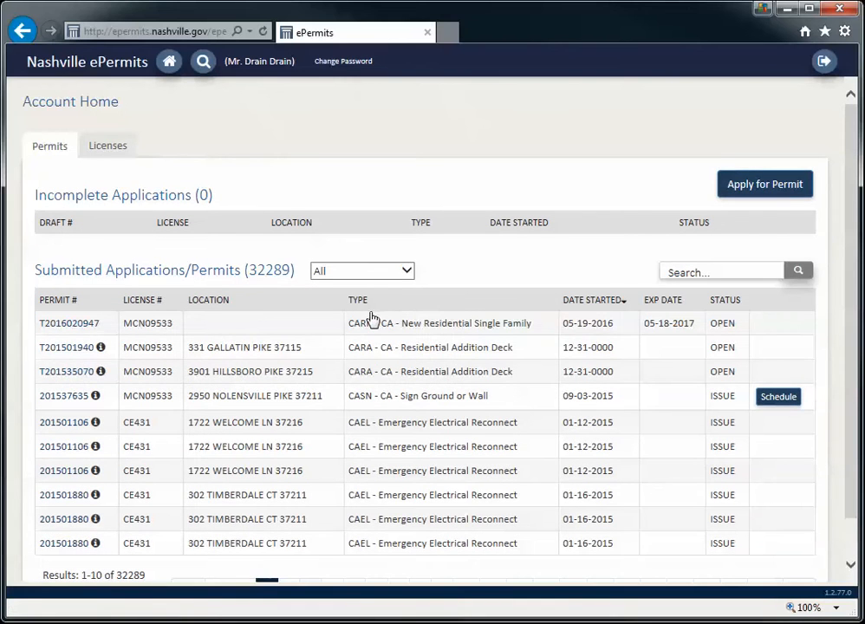
scroll(373, 477, "down", 1)
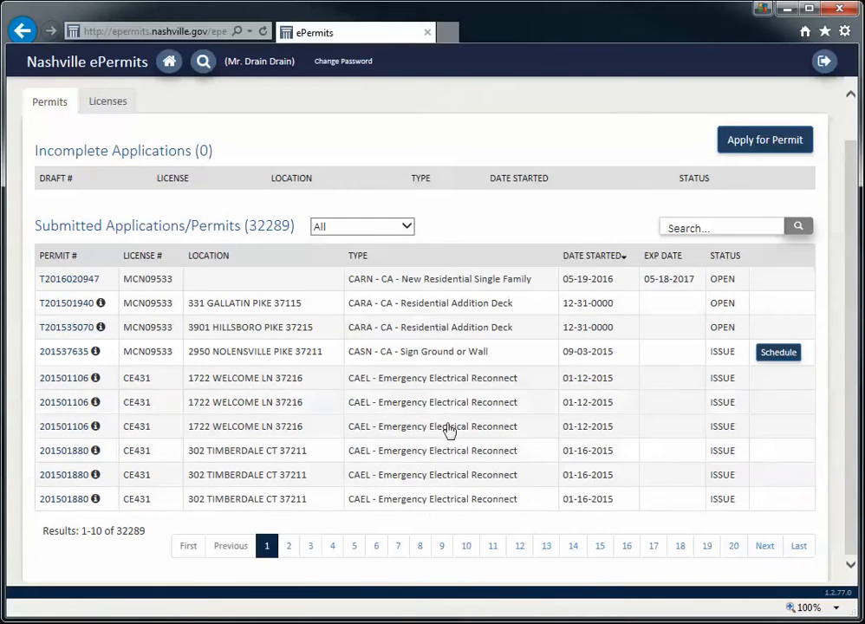
scroll(445, 501, "up", 1)
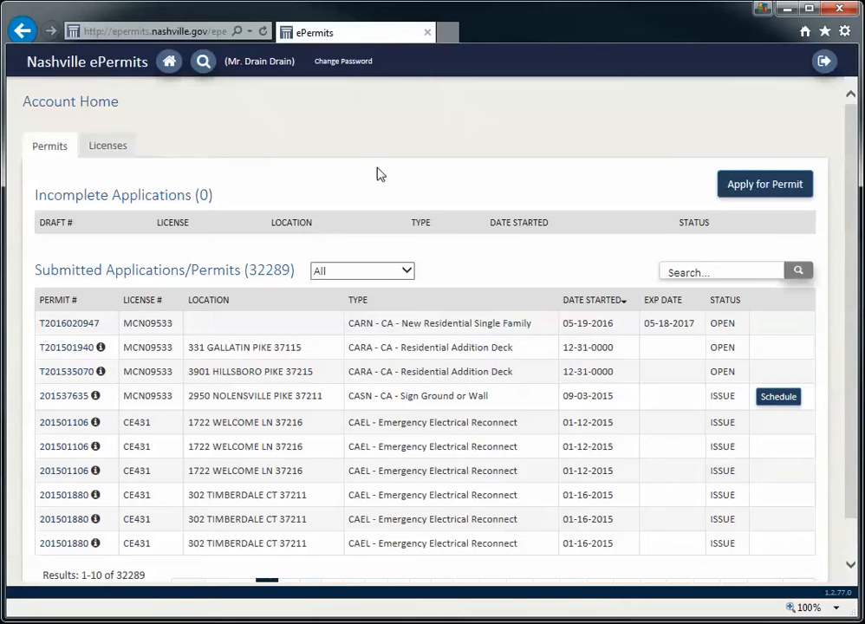
left_click(345, 63)
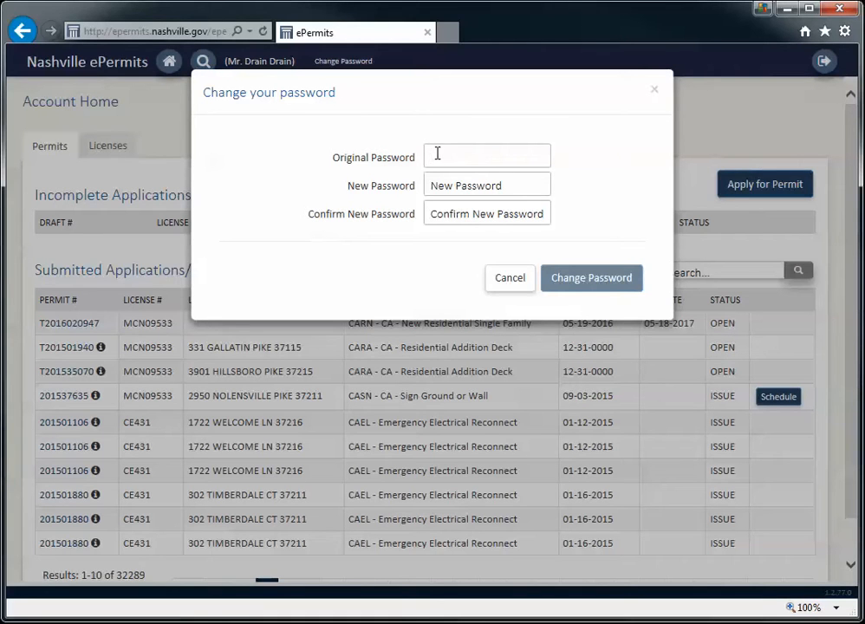
left_click(440, 180)
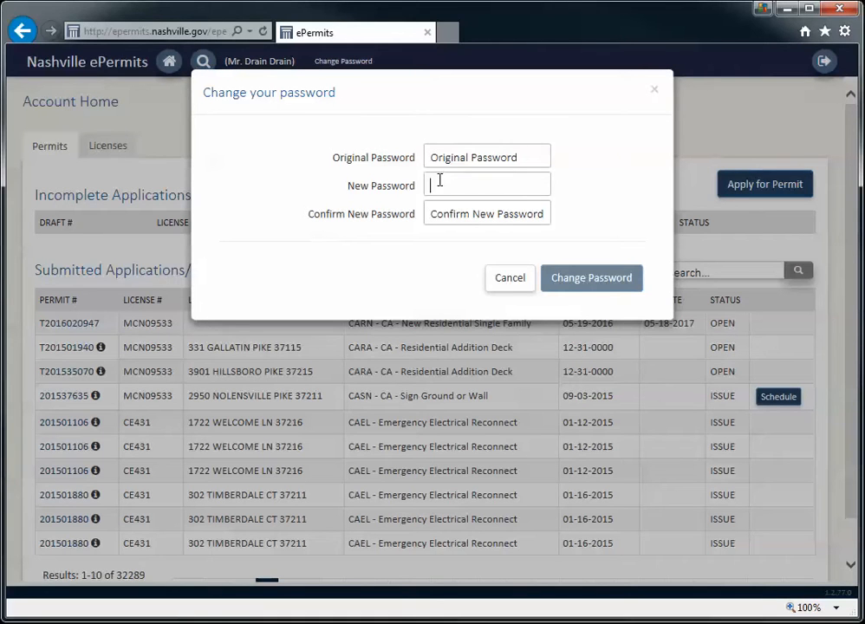
left_click(438, 210)
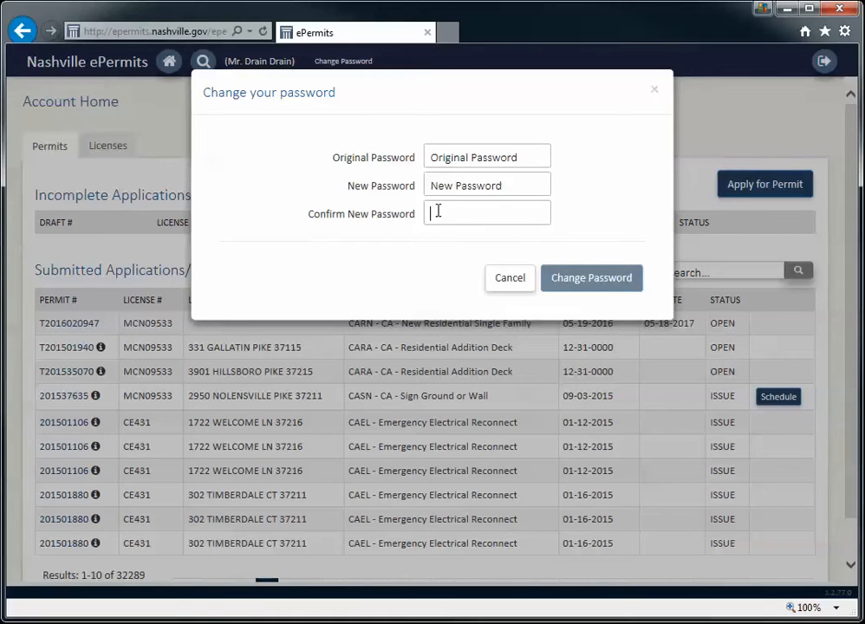
left_click(441, 189)
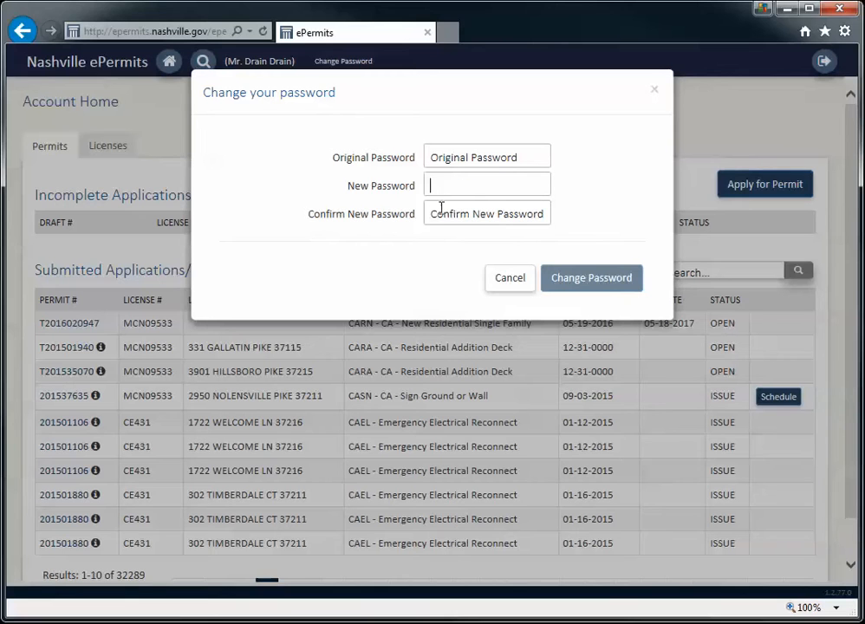
left_click(439, 219)
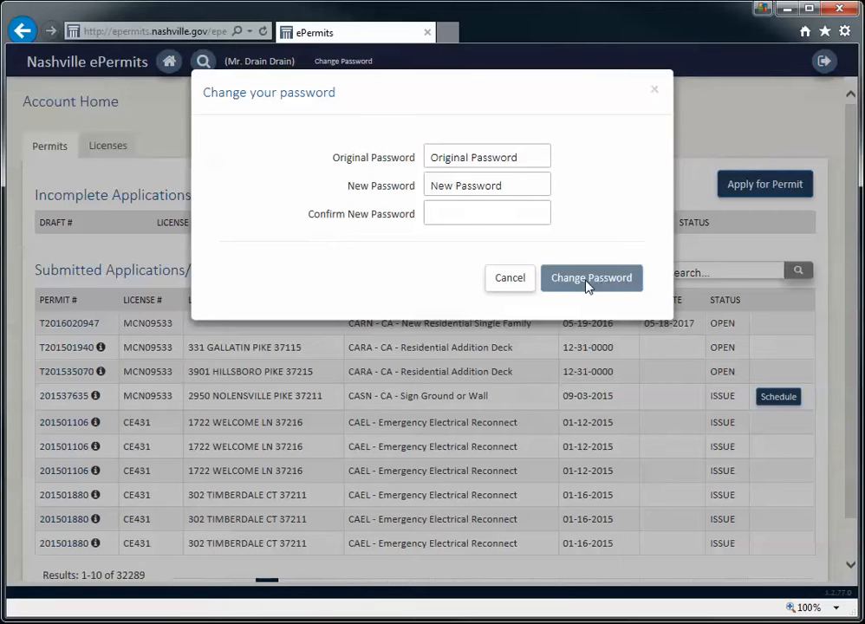
left_click(654, 92)
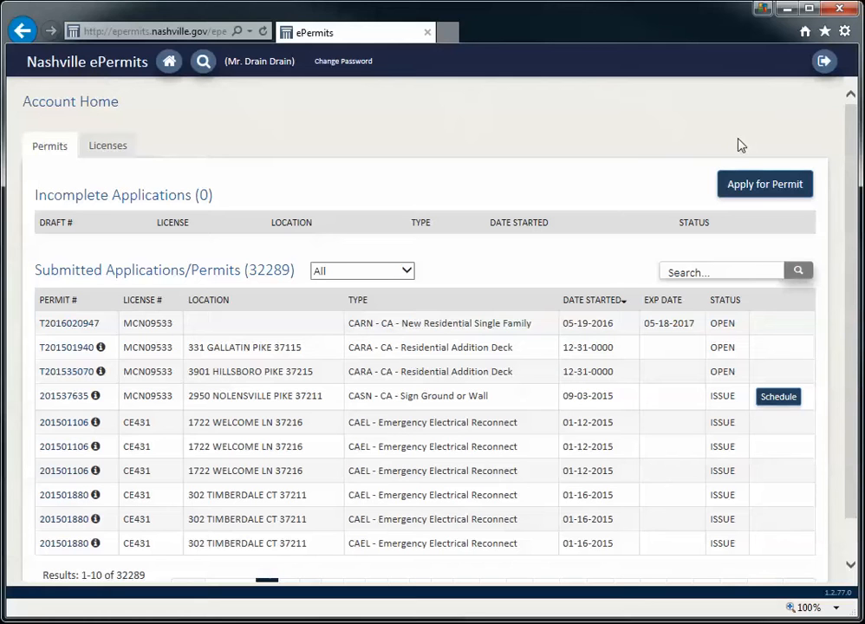
Start a new permit application and accept the Terms & Conditions
left_click(760, 191)
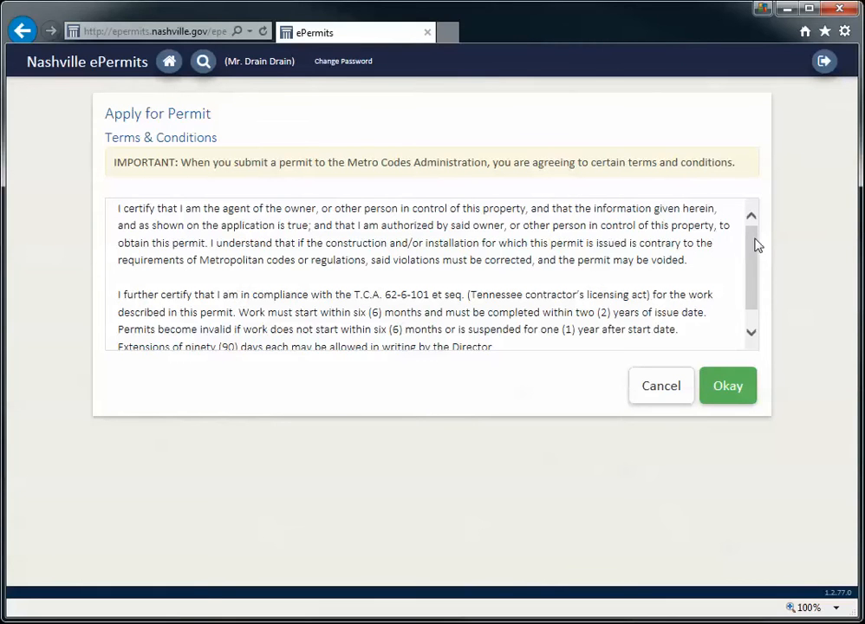
mouse_move(754, 245)
left_mouse_down()
mouse_move(751, 267)
mouse_move(748, 226)
left_mouse_up()
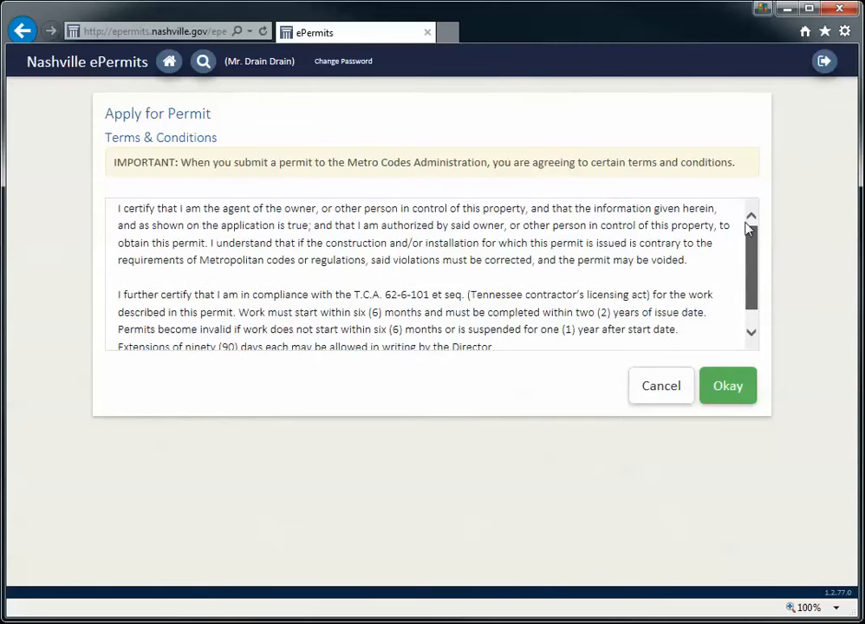
left_click(728, 390)
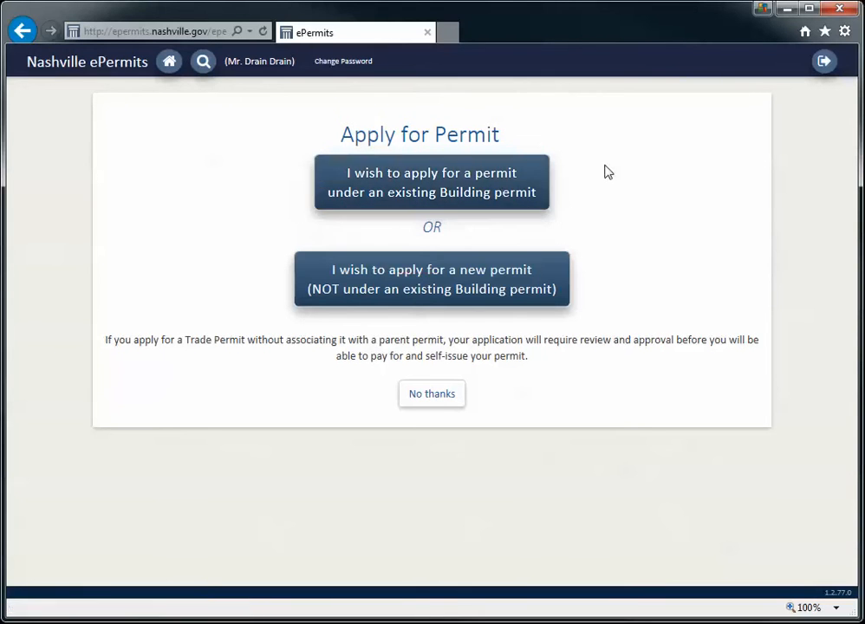
Apply under an existing Building permit and set the search to ADDRESS
left_click(515, 186)
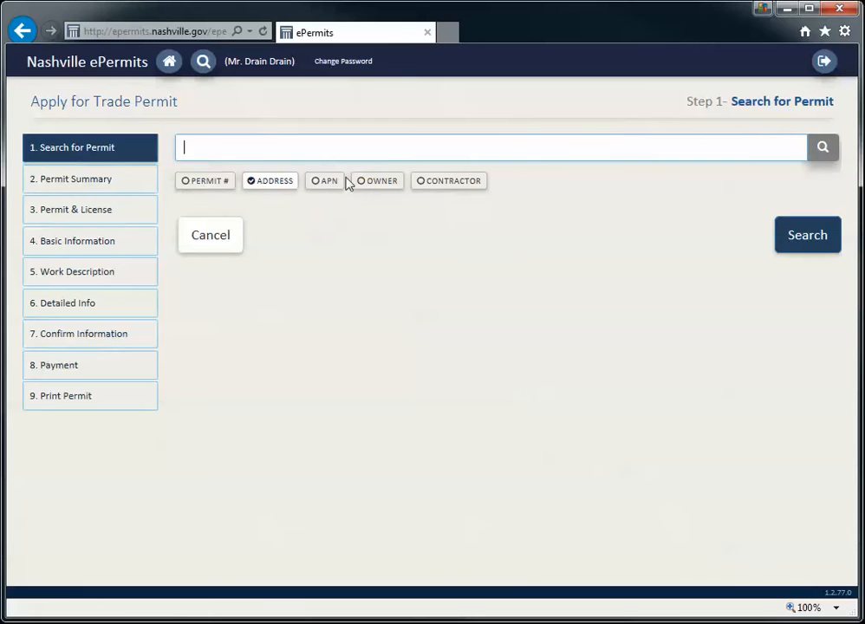
left_click(213, 186)
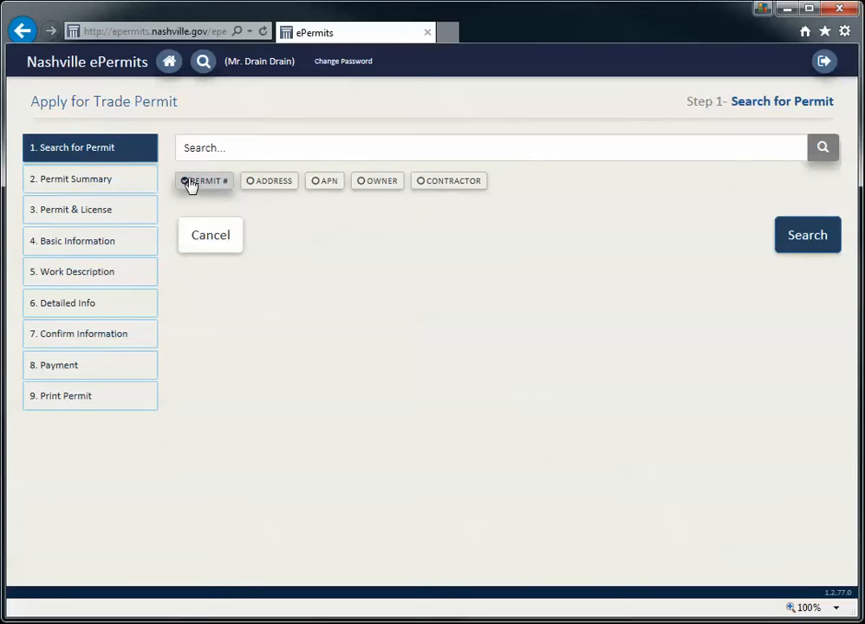
left_click(276, 190)
left_click(267, 149)
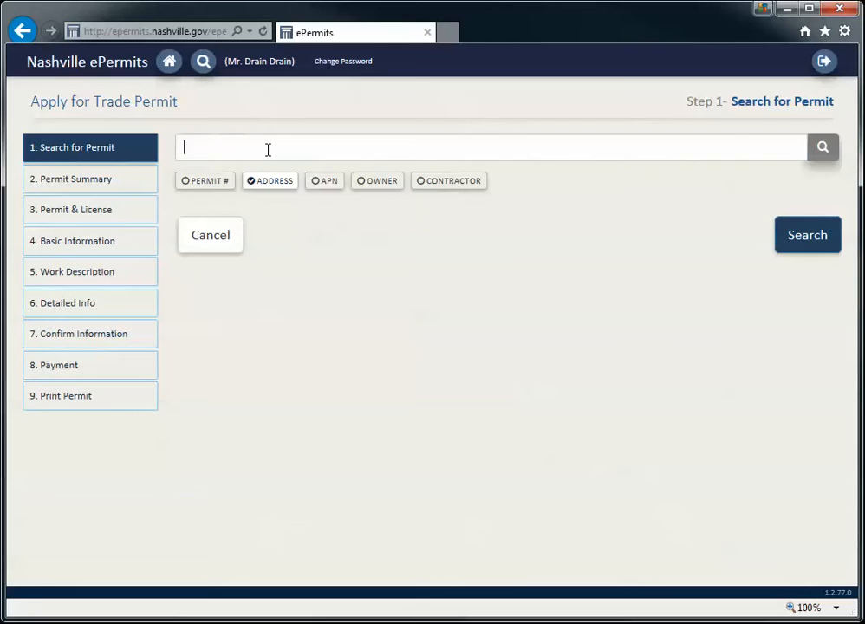
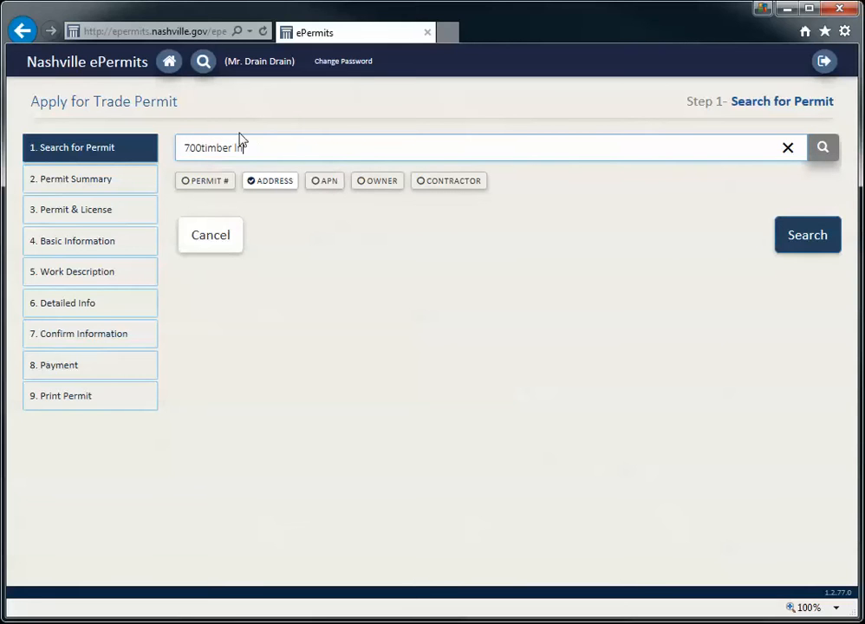
left_click(202, 149)
left_click(824, 149)
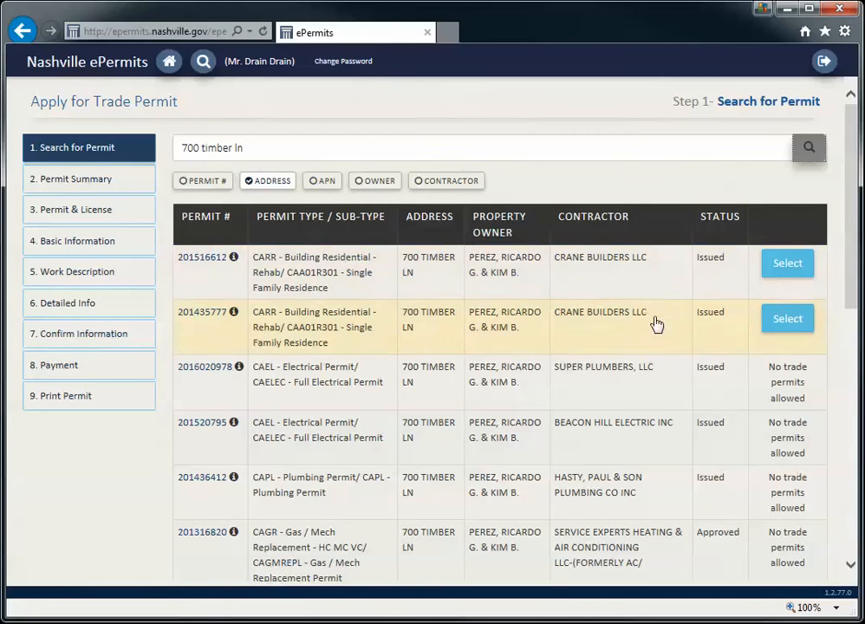
scroll(663, 390, "down", 1)
scroll(669, 377, "down", 5)
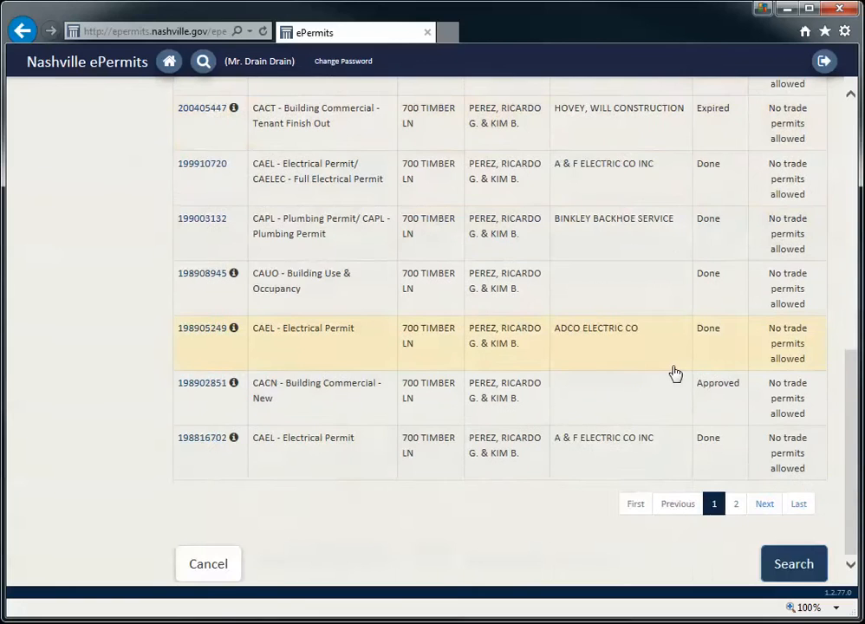
scroll(674, 373, "up", 5)
scroll(675, 373, "up", 1)
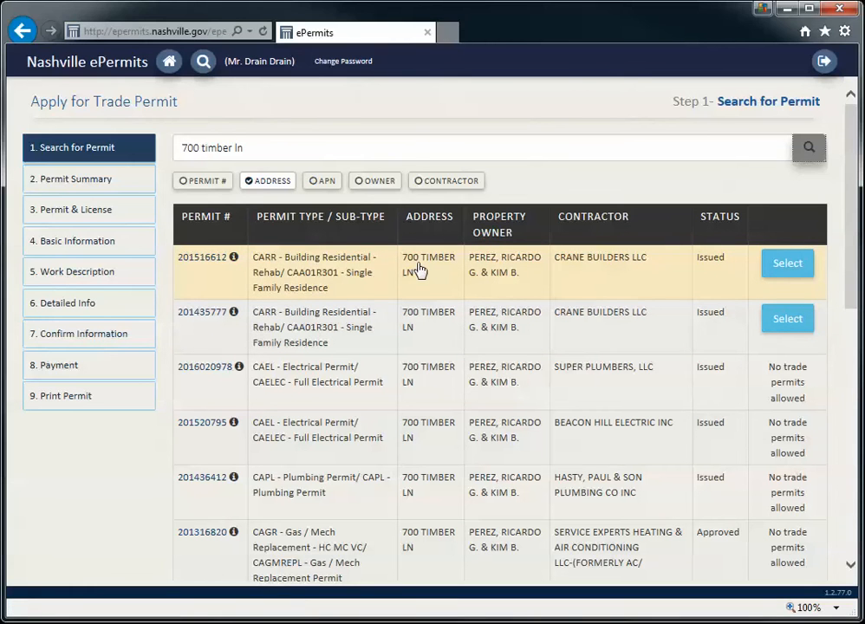
left_click(803, 268)
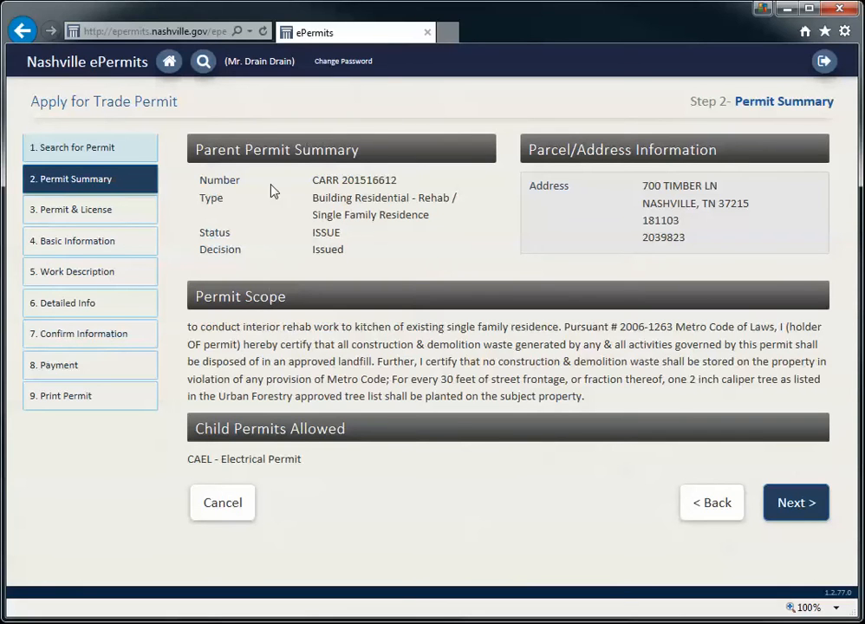
left_click(704, 506)
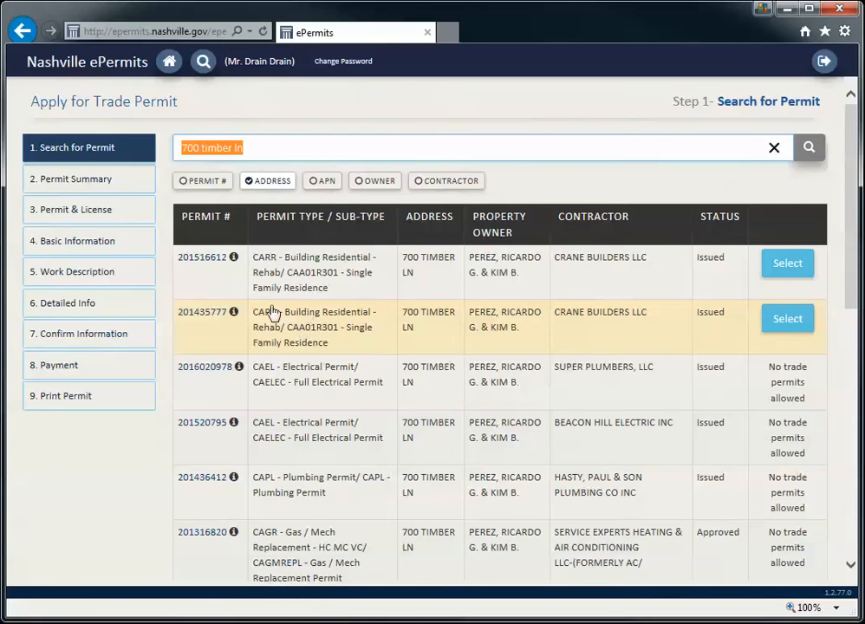
left_click(778, 320)
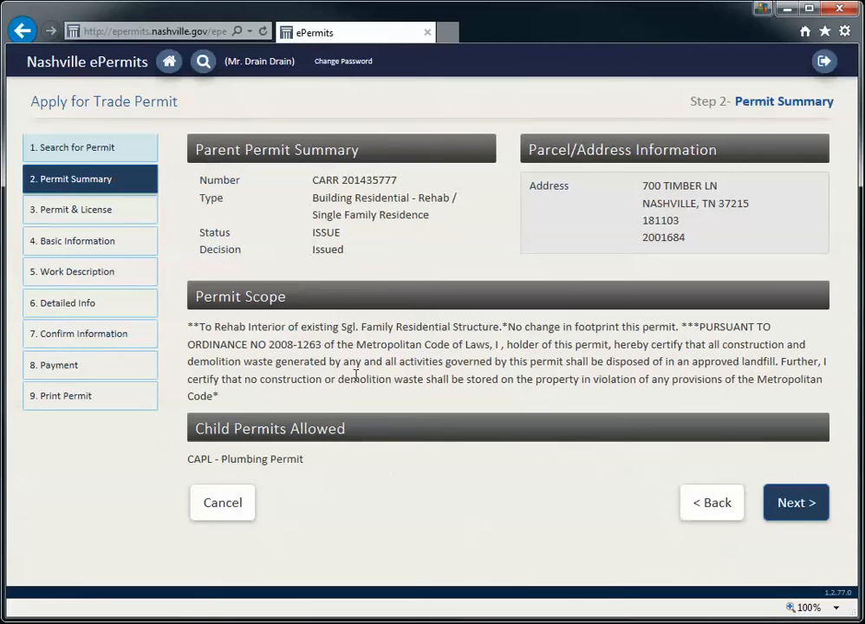
Choose CAPL - Plumbing Permit as both permit type and sub-type
left_click(782, 502)
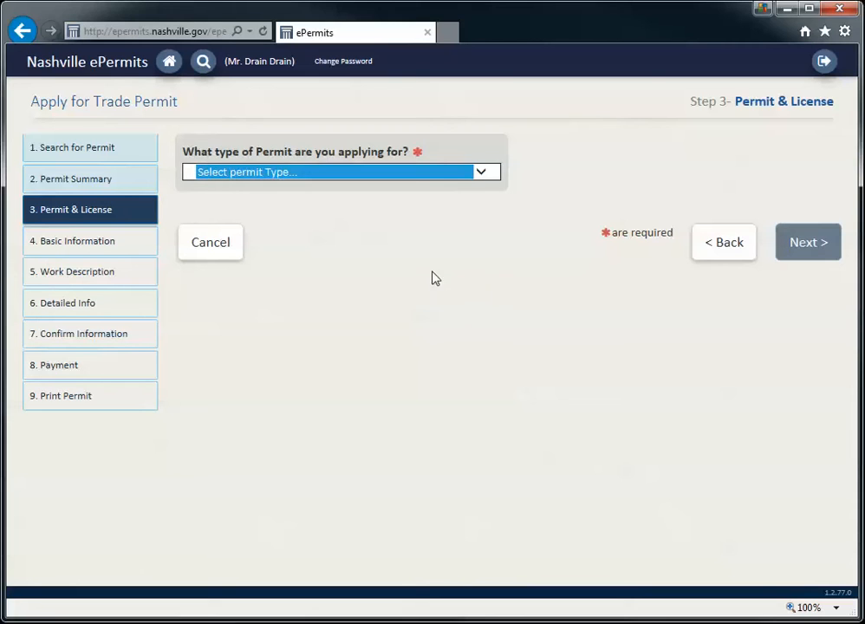
left_click(482, 174)
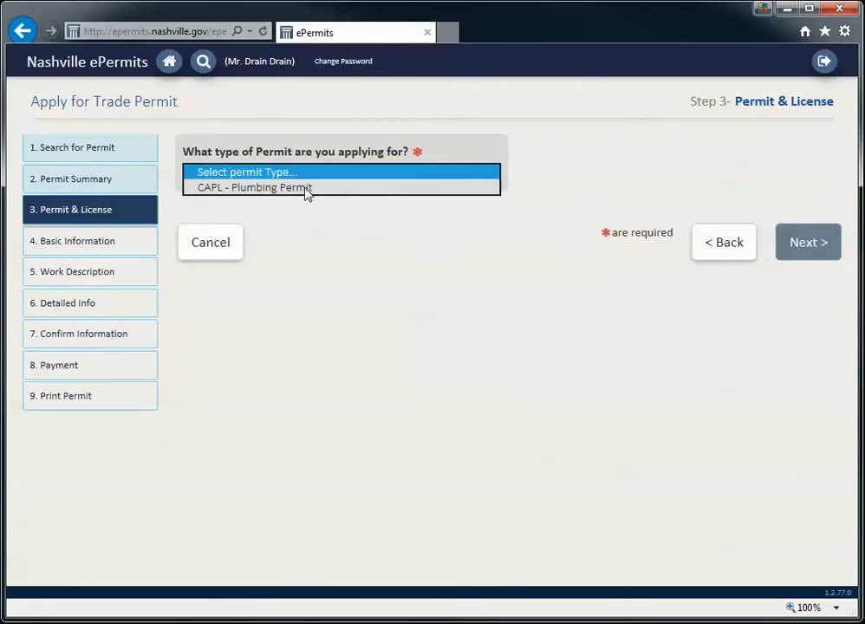
left_click(254, 188)
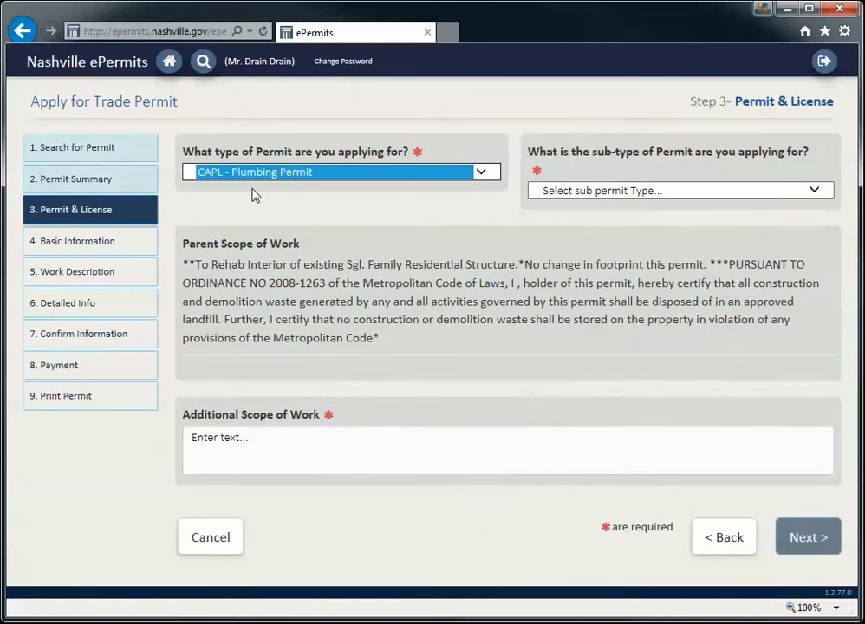
left_click(812, 192)
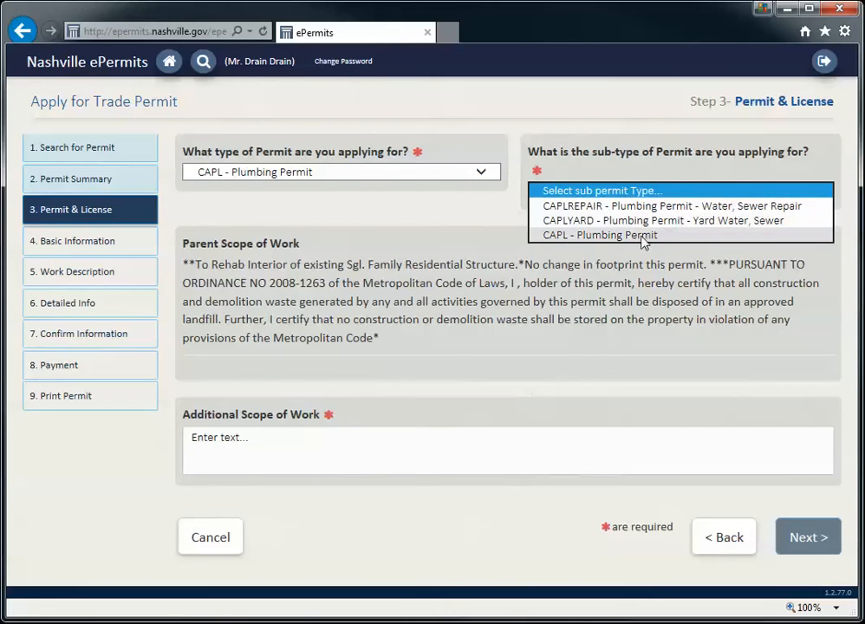
left_click(587, 235)
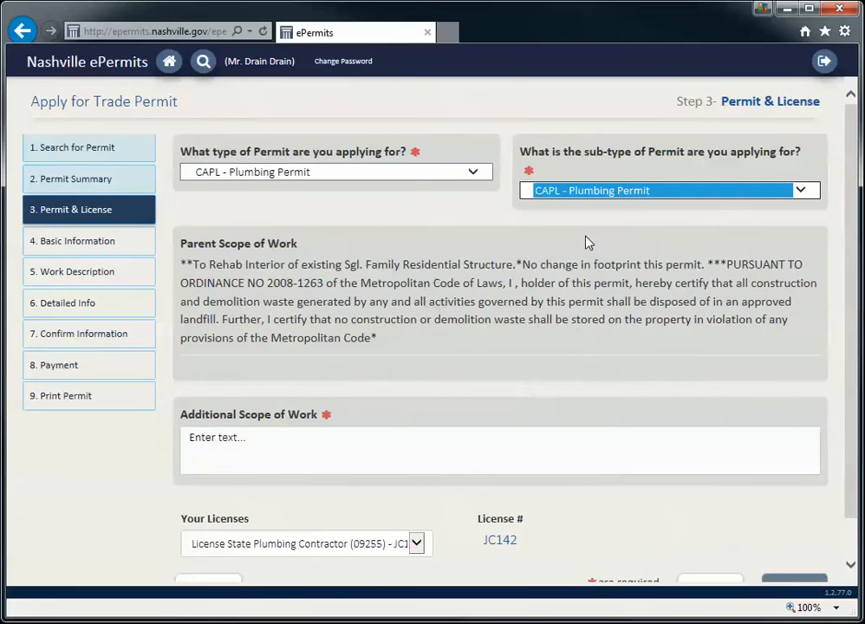
Enter 'Installing plumbing and fixtures in two bathrooms.' as the additional scope of work
left_click(415, 449)
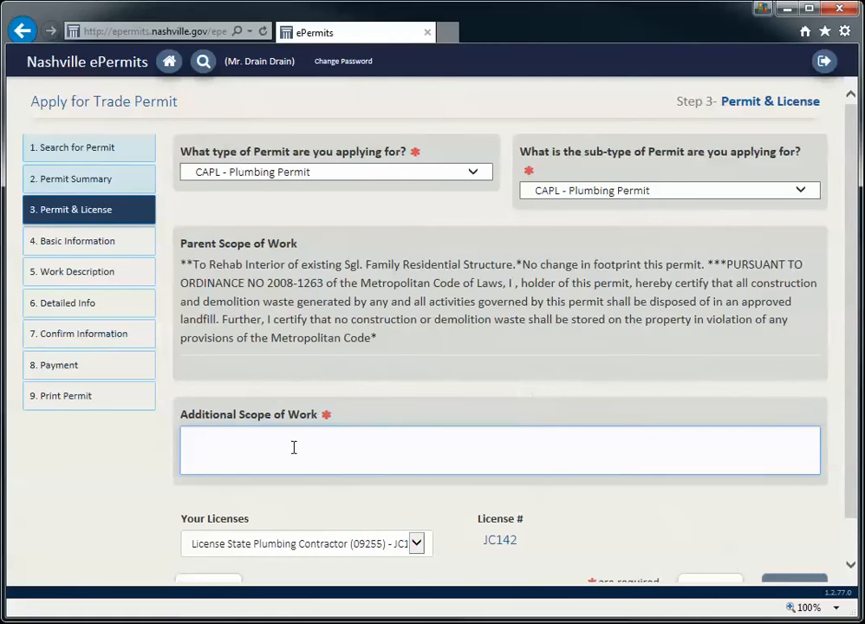
type("Installing fixtu")
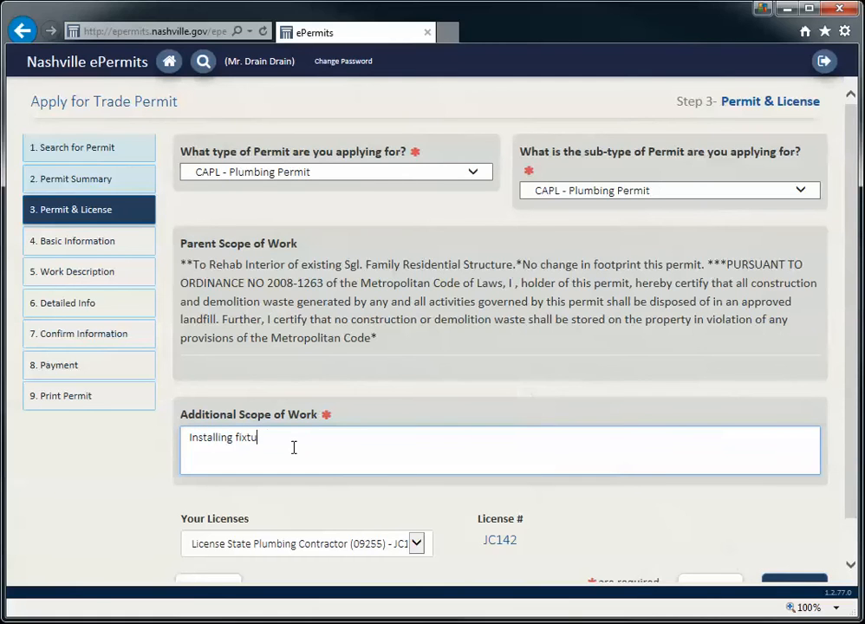
type("re and rough")
key("BackSpace")
key("BackSpace")
key("BackSpace")
key("BackSpace")
key("BackSpace")
key("BackSpace")
key("BackSpace")
key("BackSpace")
key("BackSpace")
key("BackSpace")
key("BackSpace")
key("BackSpace")
key("BackSpace")
key("BackSpace")
key("BackSpace")
key("BackSpace")
type("plumning")
key("BackSpace")
key("BackSpace")
key("BackSpace")
type("ing and fizt")
key("BackSpace")
key("BackSpace")
type("xutre")
key("BackSpace")
type("tures in two bat")
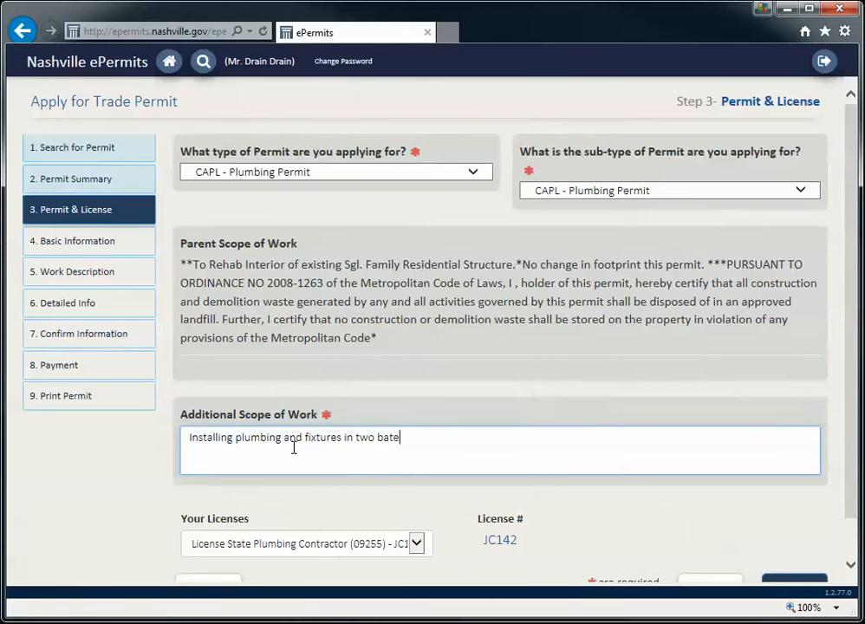
type("hrooms.")
left_click(325, 494)
Select the State Plumbing Contractor license and continue to Basic Information
scroll(332, 498, "down", 1)
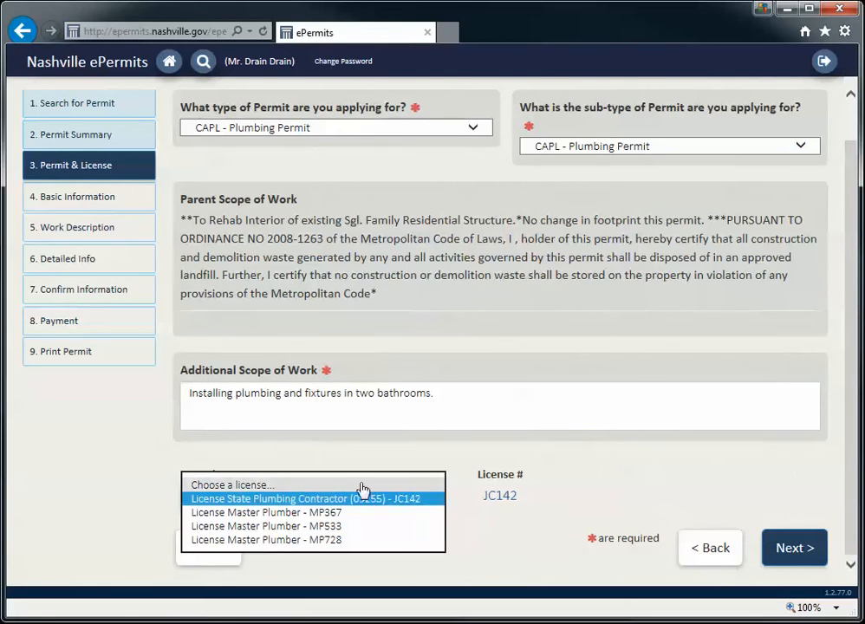
left_click(354, 501)
left_click(415, 465)
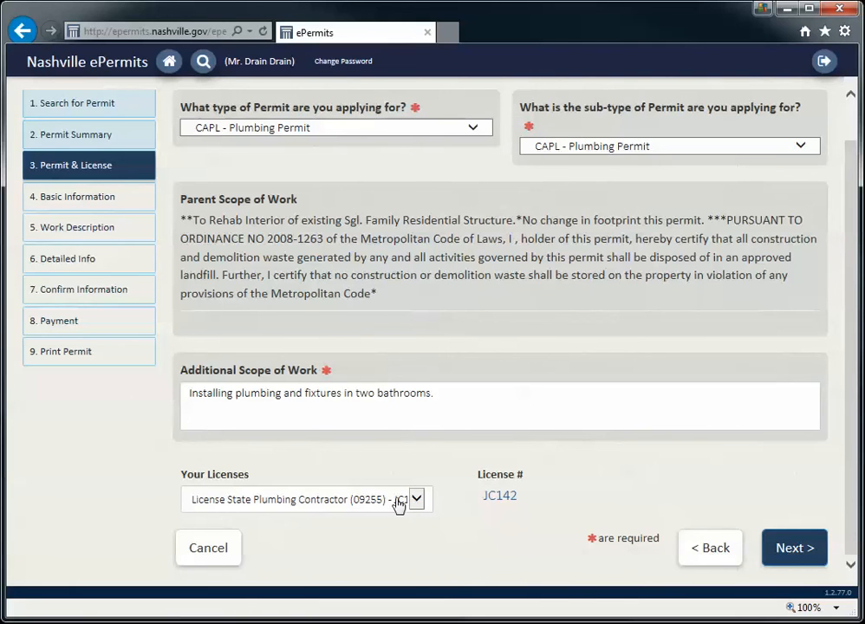
left_click(809, 551)
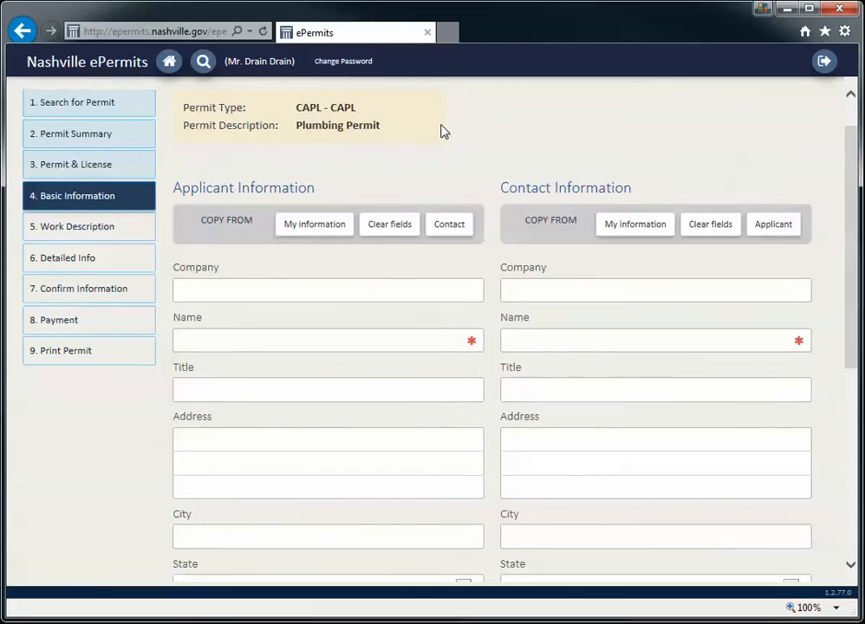
Fill the Applicant and Contact forms from My information
scroll(451, 239, "down", 2)
scroll(504, 407, "up", 1)
scroll(504, 407, "up", 2)
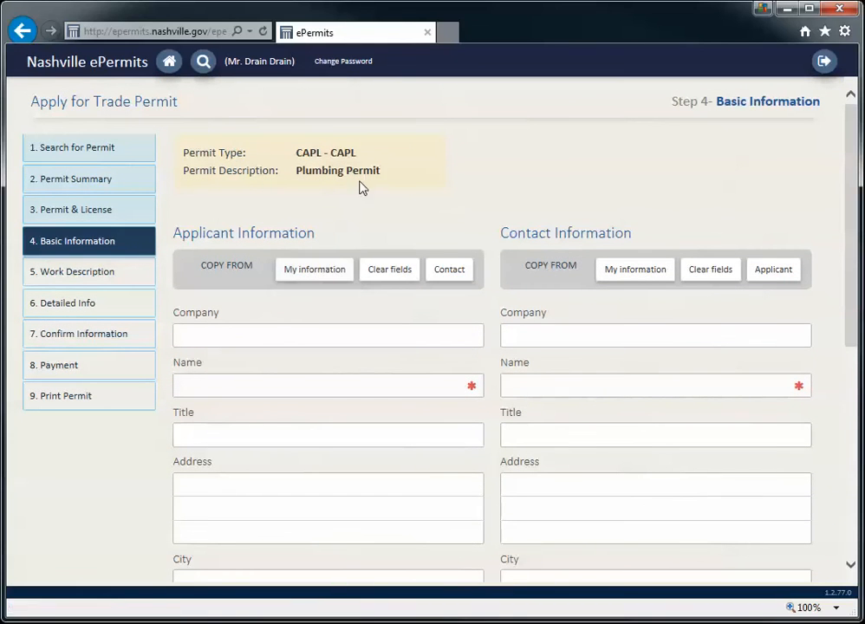
left_click(314, 272)
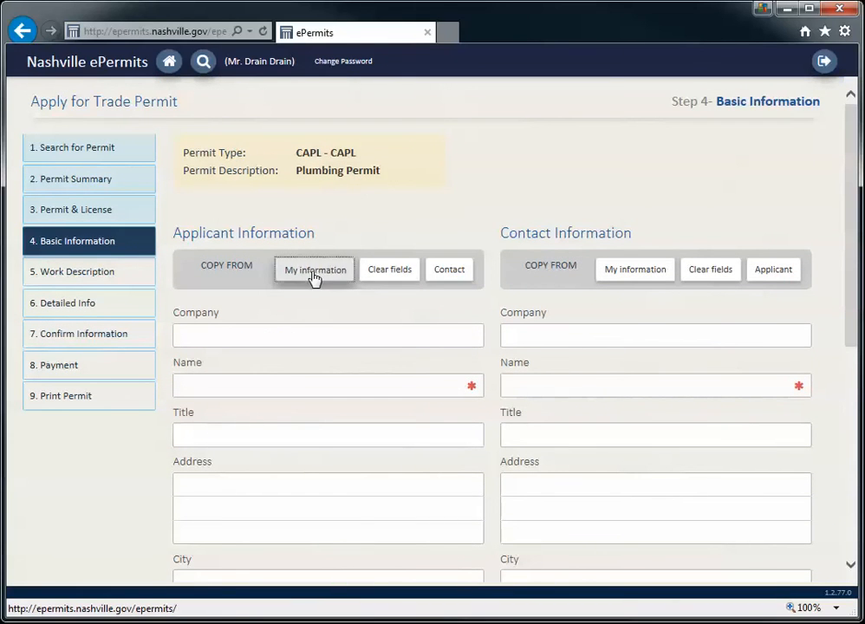
left_click(632, 275)
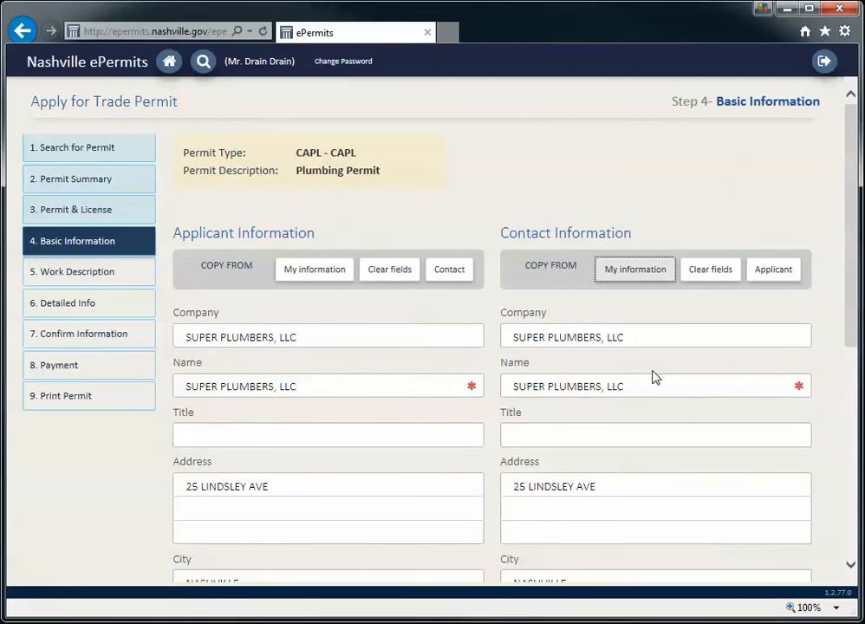
Replace the contact name with the foreman's name
scroll(655, 381, "down", 1)
scroll(652, 372, "down", 1)
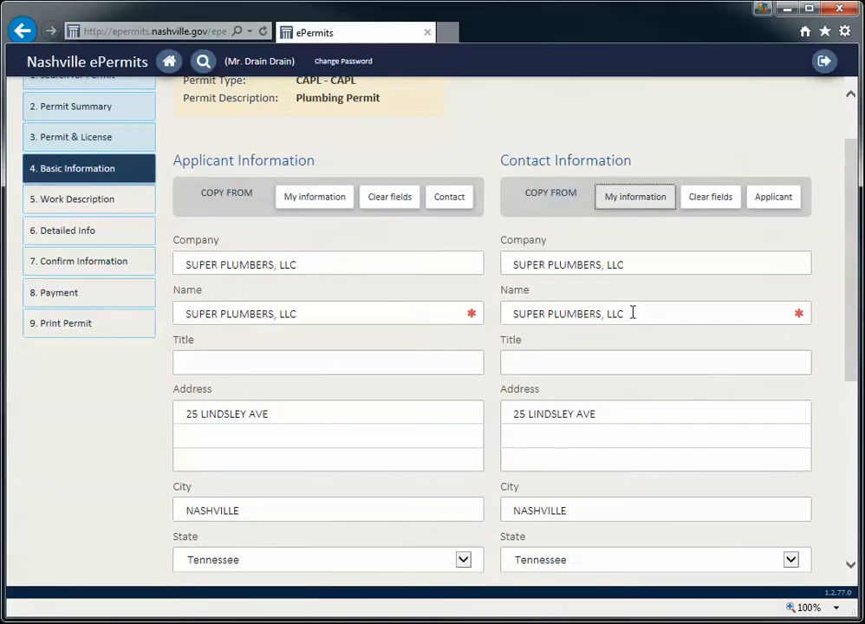
left_click_drag(632, 313, 504, 313)
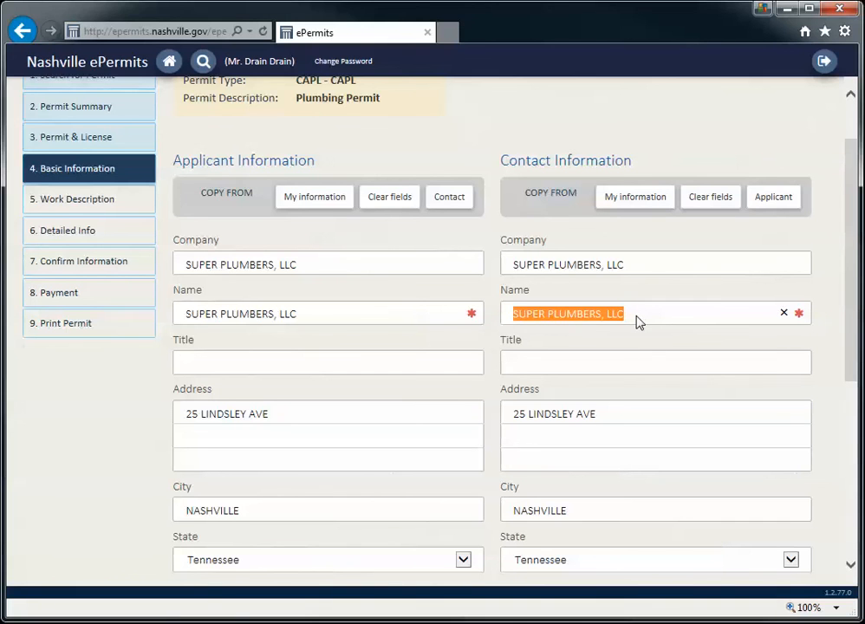
type("M")
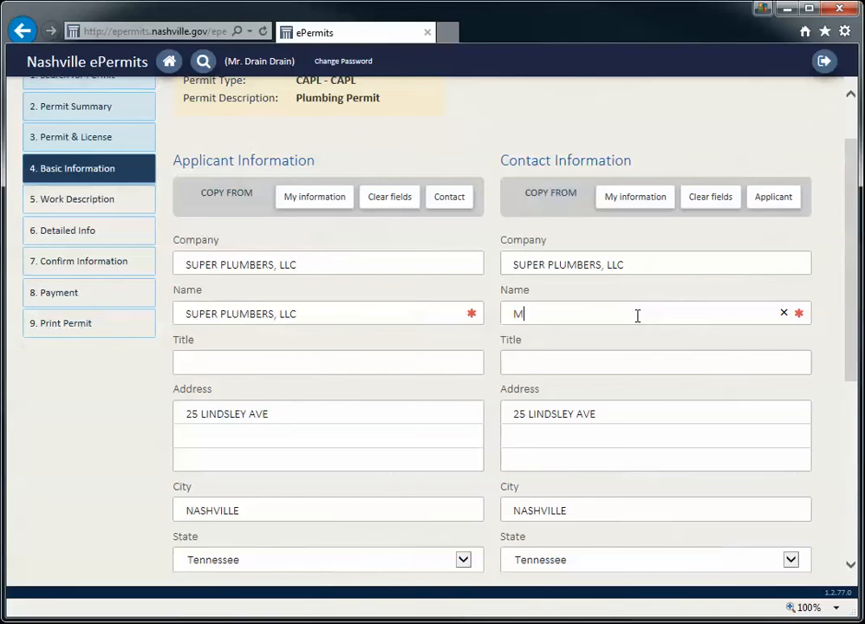
type("r. Foreman")
key("Tab")
Replace the contact work phone and e-mail mailbox with the foreman's details
scroll(637, 316, "down", 5)
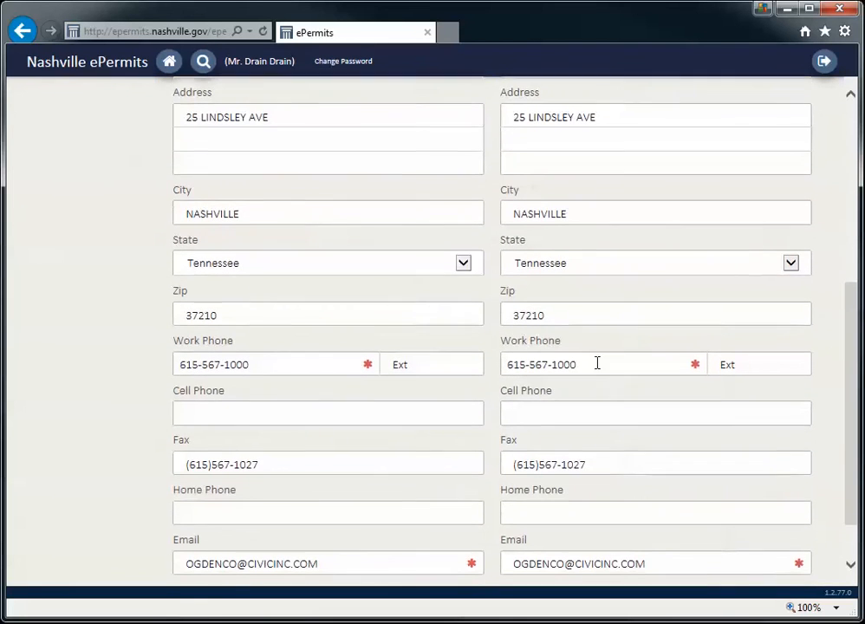
left_click_drag(597, 363, 532, 368)
type("256")
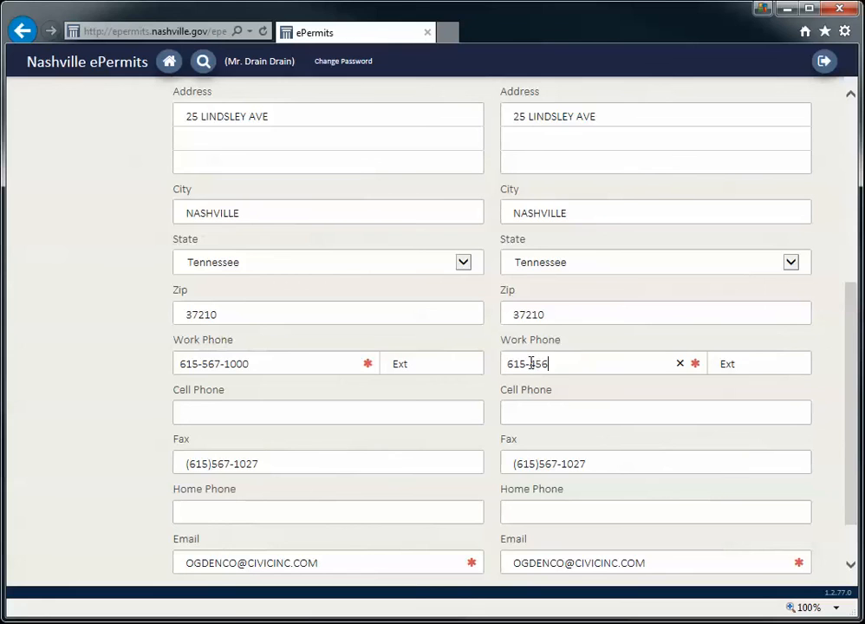
type("-8196")
scroll(610, 398, "down", 1)
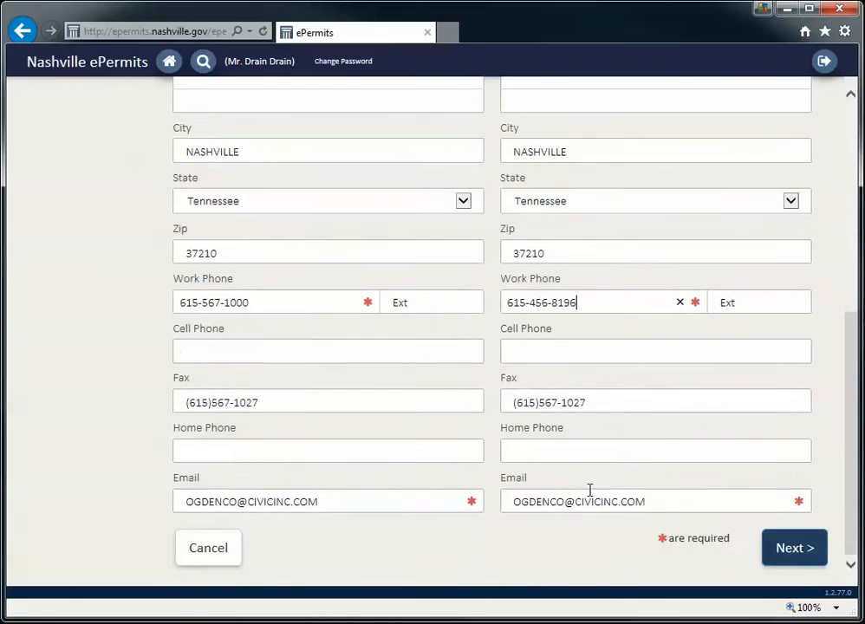
left_click_drag(565, 499, 502, 506)
key("Delete")
key("Delete")
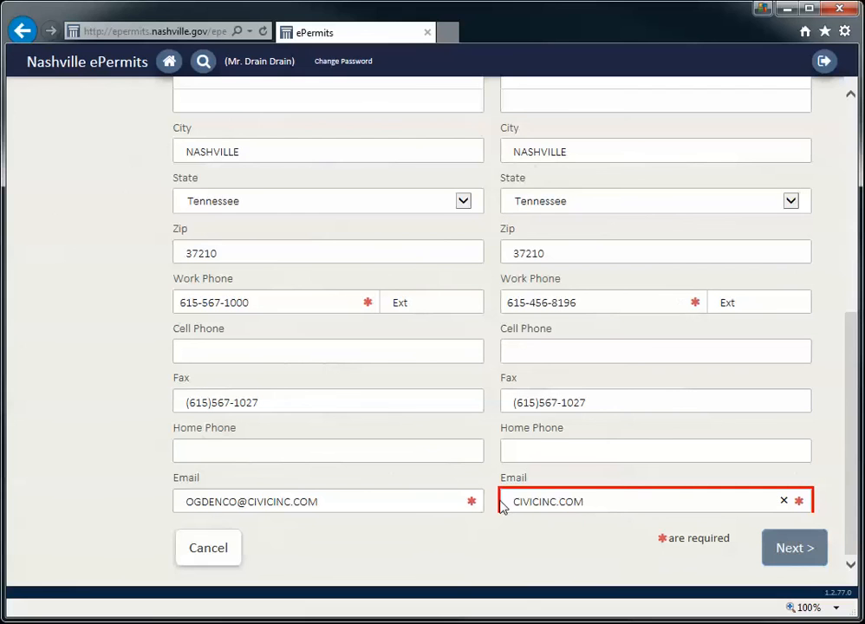
type("foreman@")
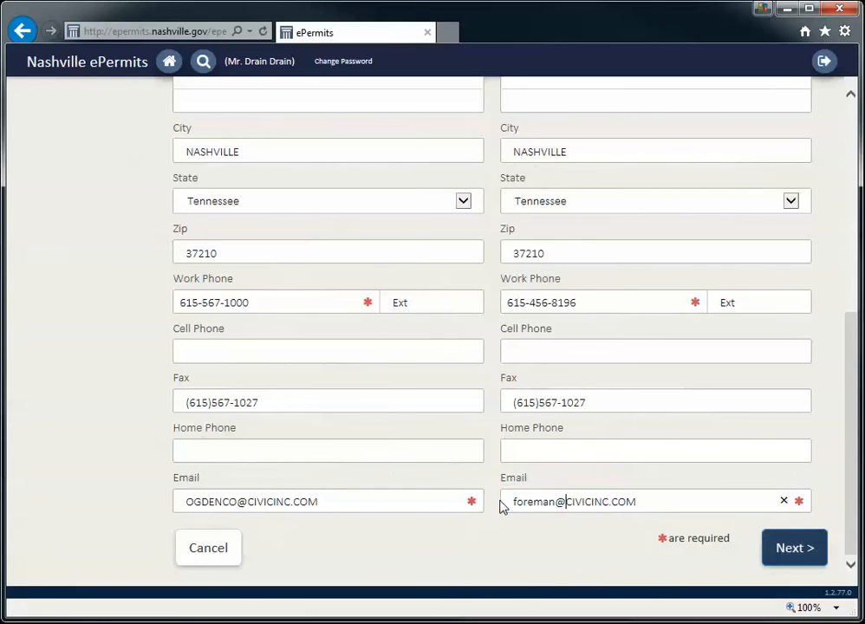
Advance to the Step 6 detailed information page
scroll(666, 413, "up", 5)
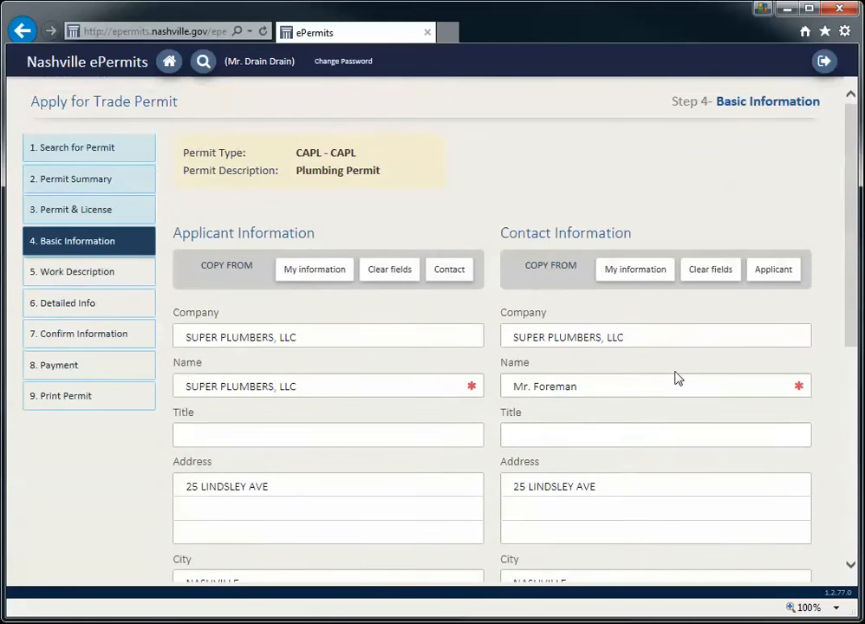
scroll(676, 371, "down", 1)
scroll(676, 371, "down", 5)
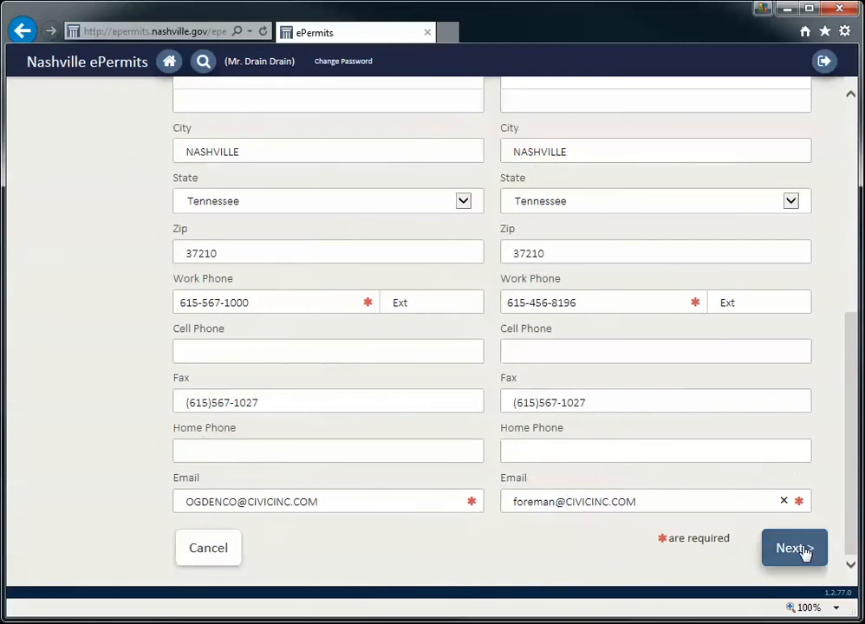
left_click(795, 548)
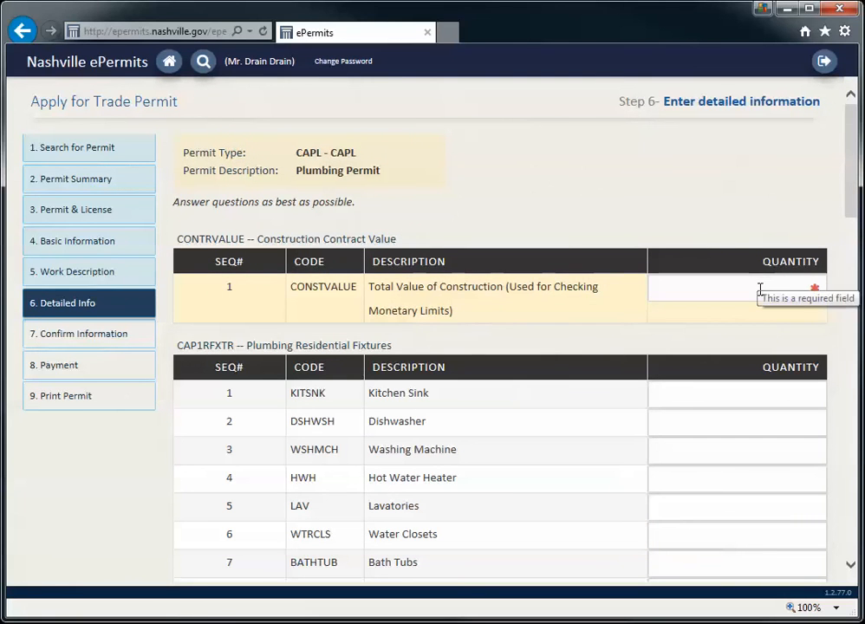
Enter 10,000 as the total construction value, then scroll down to the fixture quantities
left_click(808, 292)
type("10000")
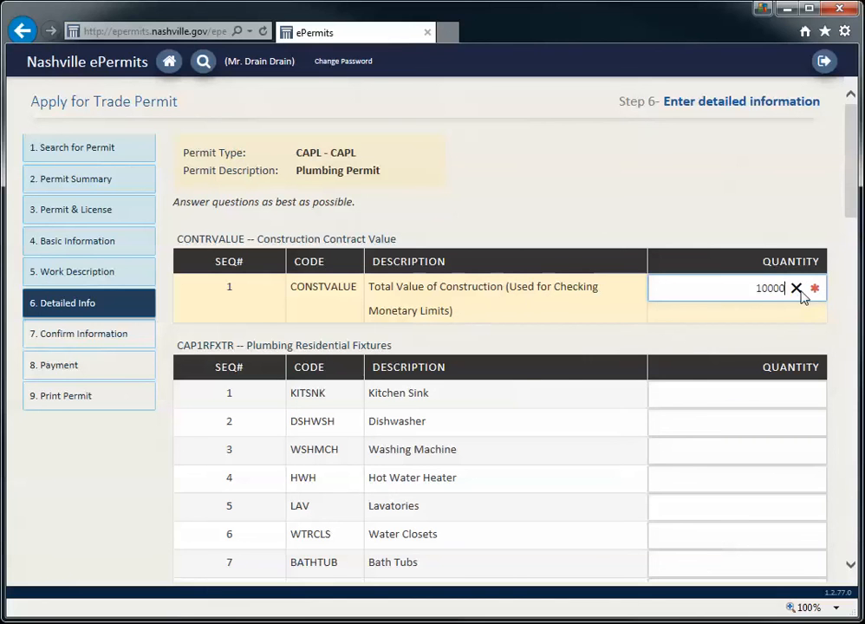
scroll(793, 251, "down", 2)
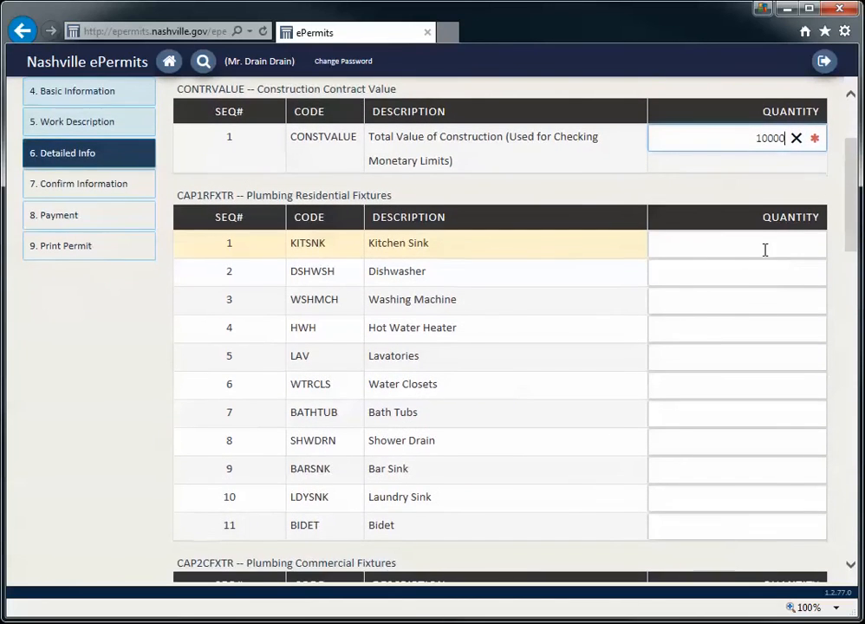
left_click(756, 245)
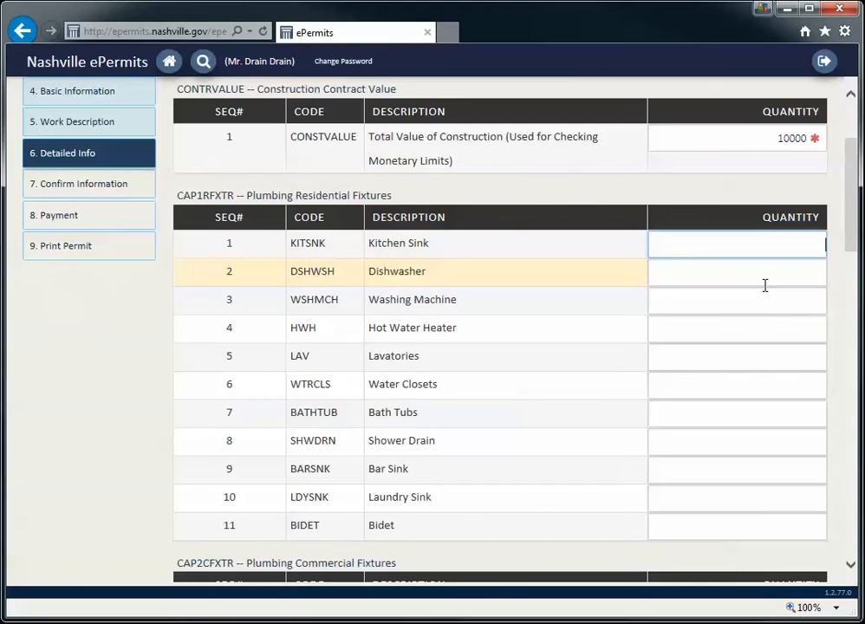
scroll(766, 286, "down", 2)
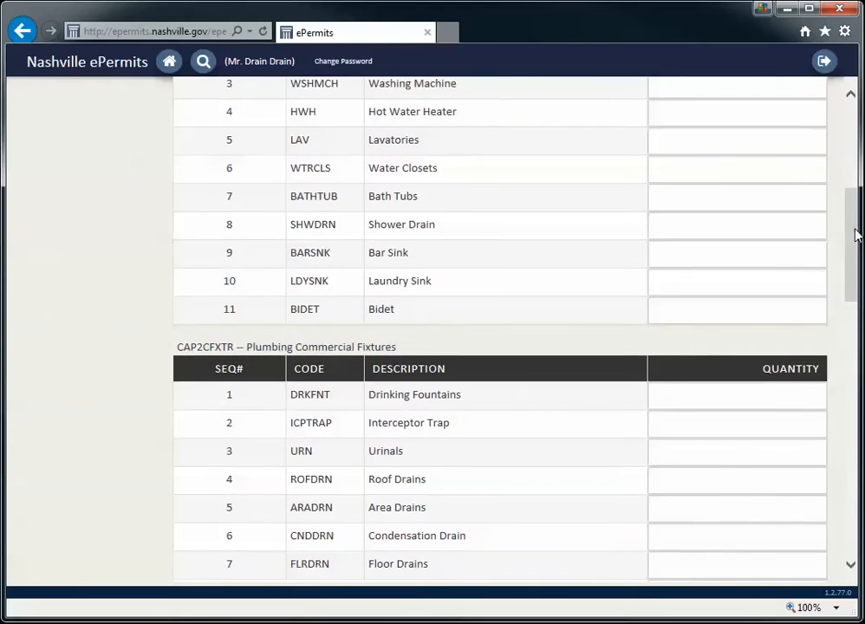
left_click_drag(855, 251, 851, 135)
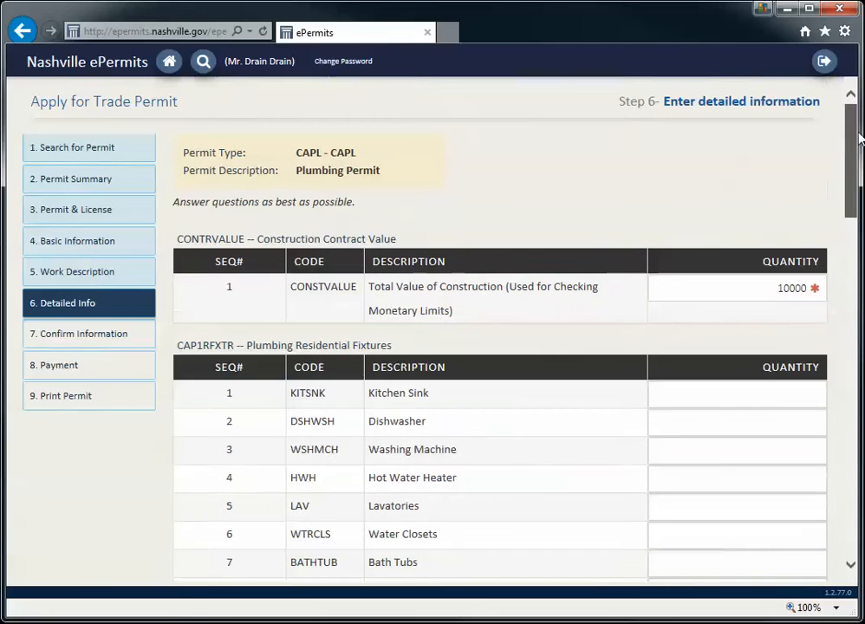
scroll(765, 396, "down", 2)
Set quantity 2 for Bath Tubs, Shower Drain, Bidet, Lavatories and Hot Water Heater
left_click(731, 404)
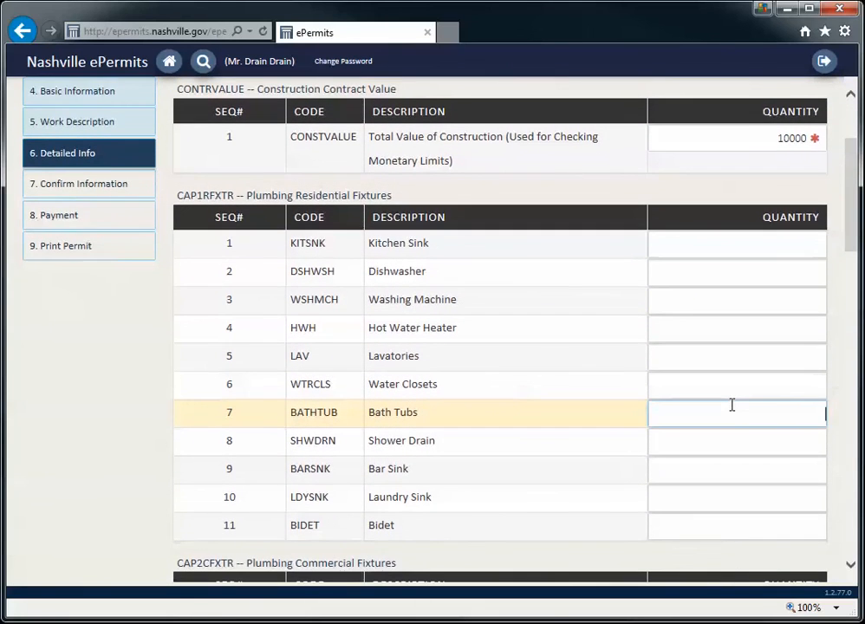
type("2")
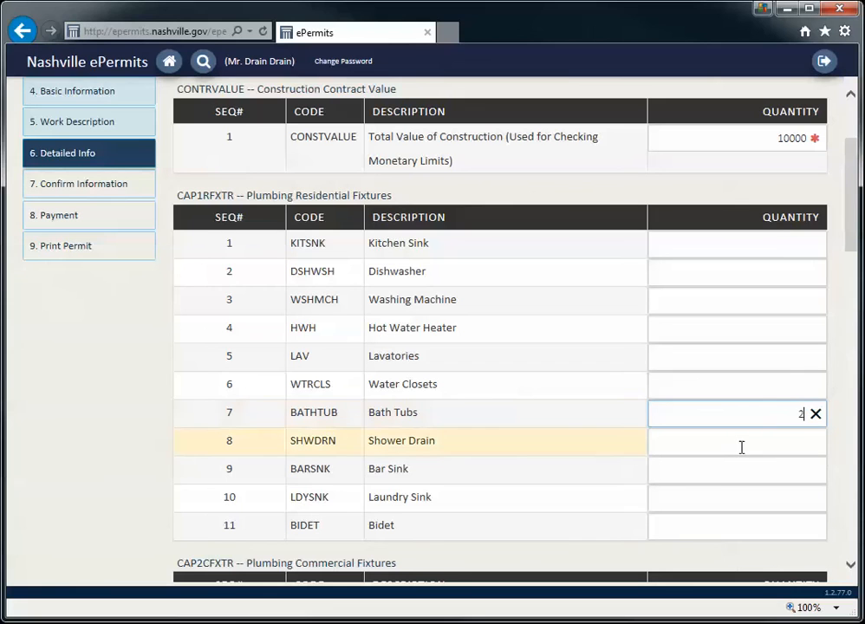
left_click(750, 447)
type("2")
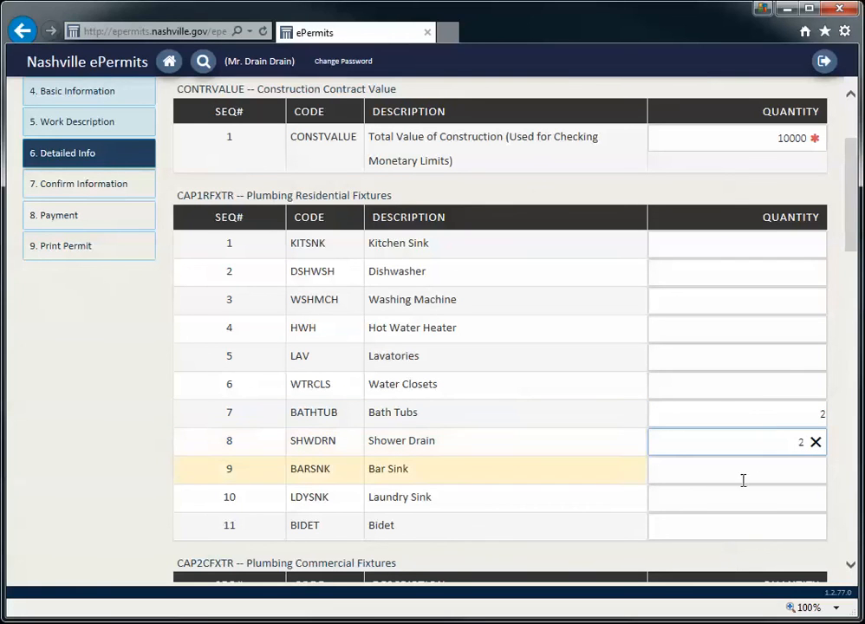
left_click(741, 524)
type("2")
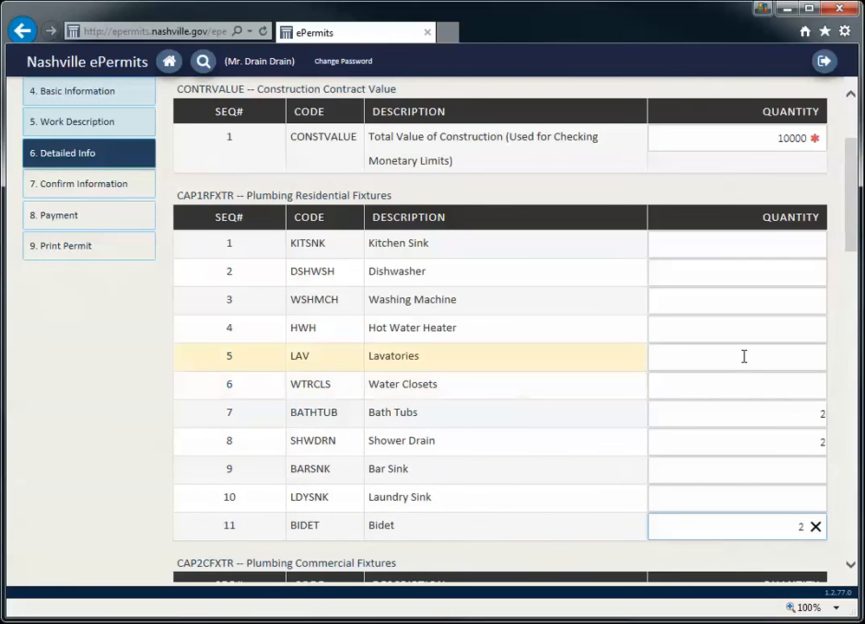
left_click(743, 357)
type("2")
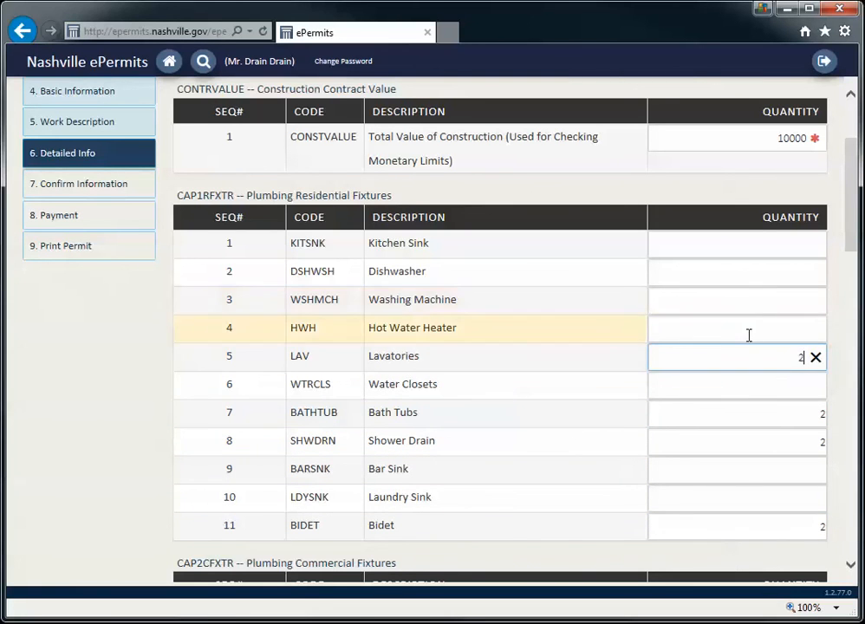
left_click(749, 335)
type("2")
Check the fixture entries and submit the detailed fixture information
scroll(751, 335, "down", 2)
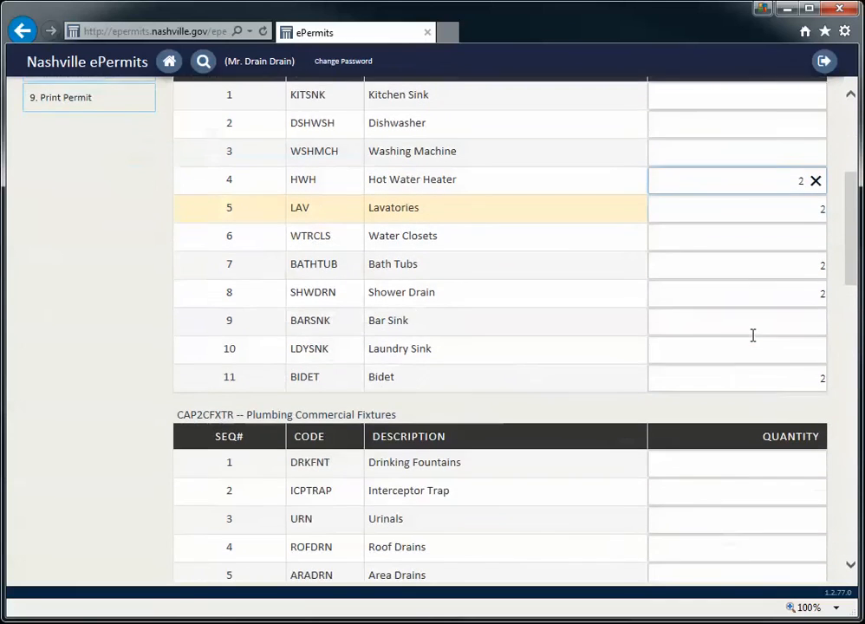
left_click(753, 336)
scroll(756, 340, "up", 2)
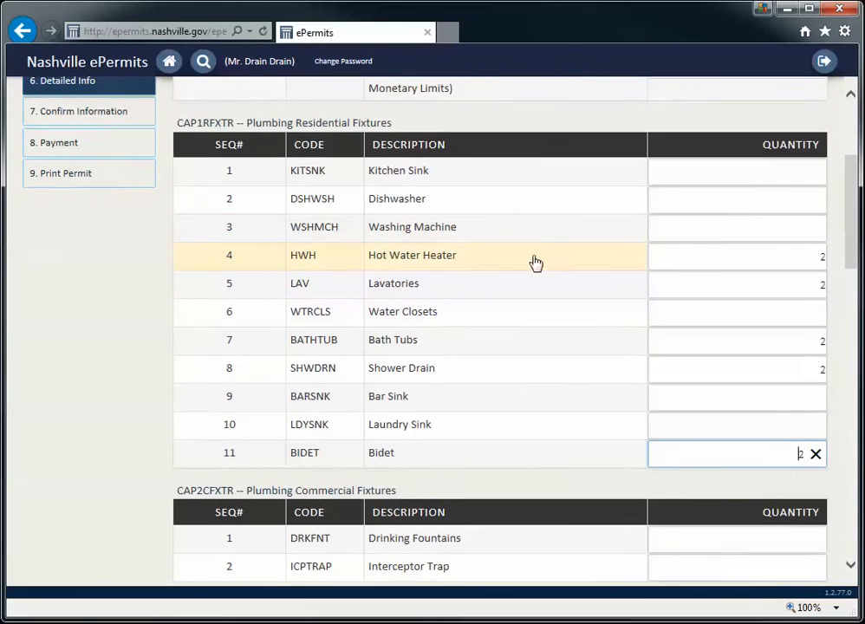
left_click_drag(850, 202, 850, 522)
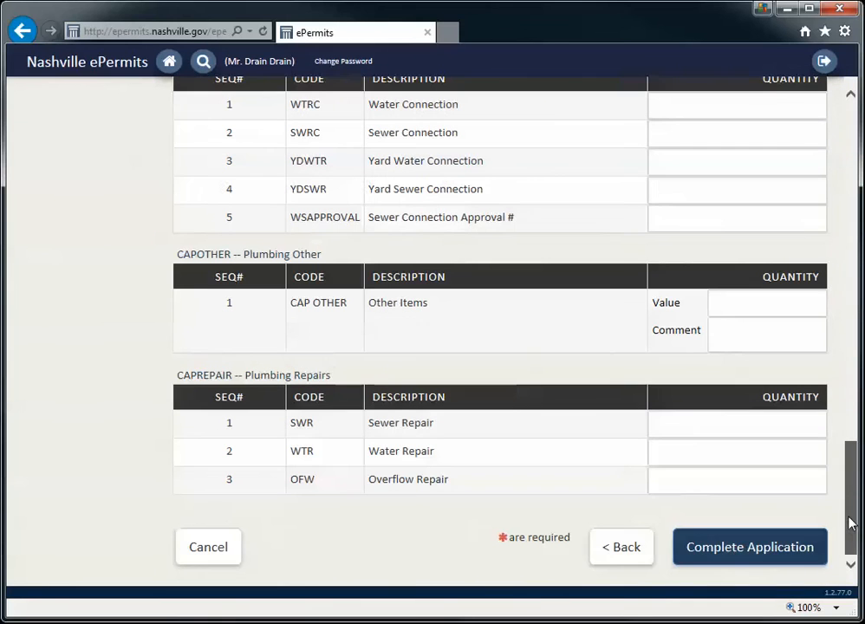
left_click(732, 549)
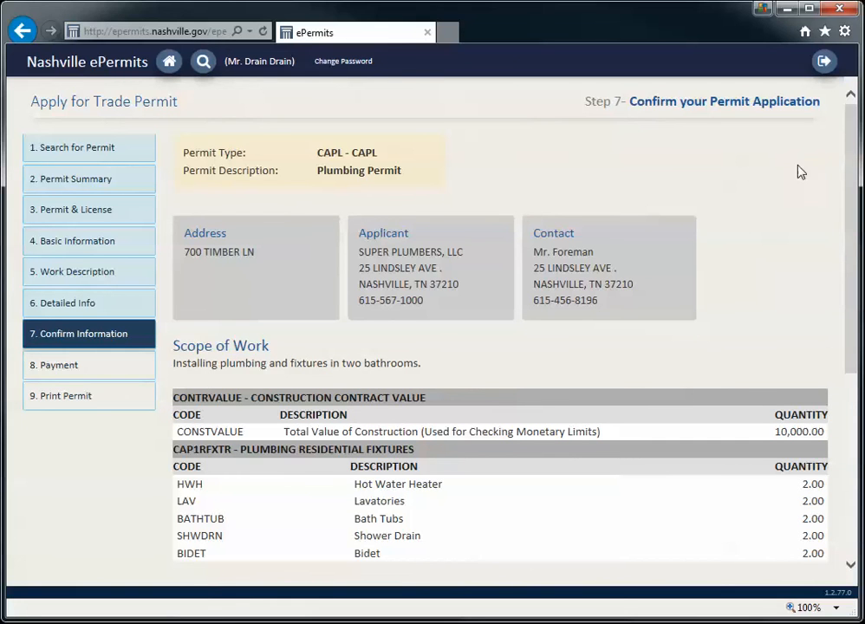
Review the fees: $111.00 fixture sub-total plus $2.55 convenience fee, totalling $113.55
left_click_drag(852, 126, 848, 188)
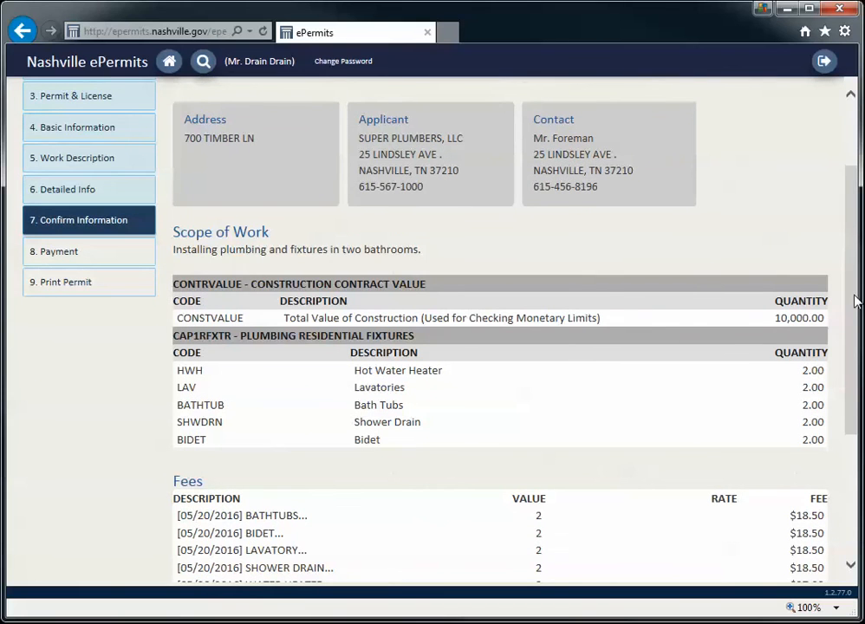
left_click_drag(857, 299, 851, 396)
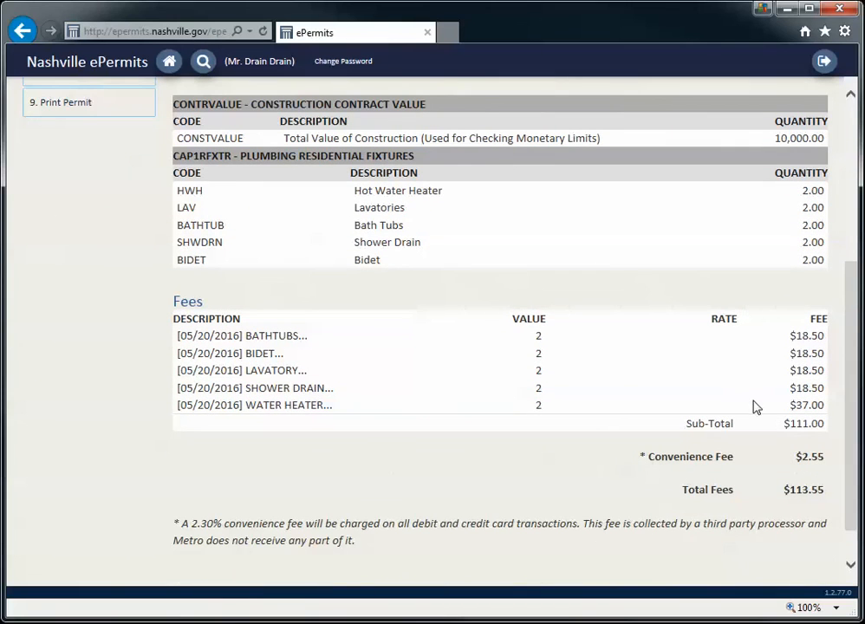
left_click_drag(851, 360, 844, 428)
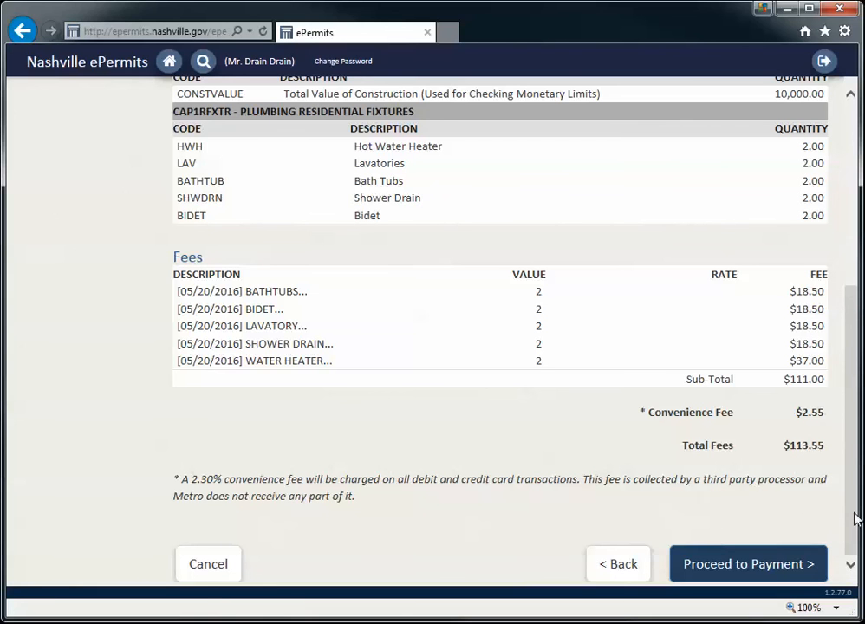
Proceed to payment, copy billing details from My information, and start entering the card number
left_click(741, 572)
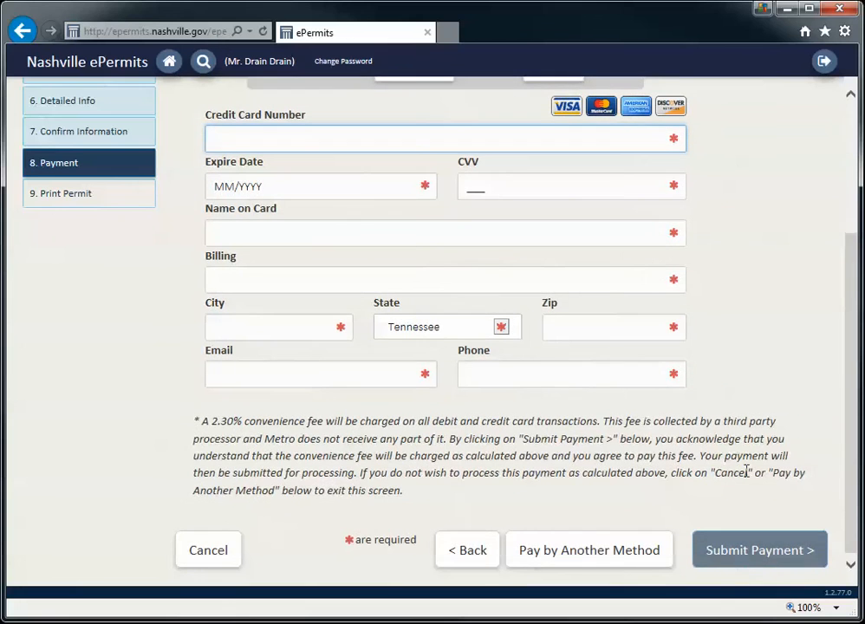
left_click_drag(851, 450, 859, 319)
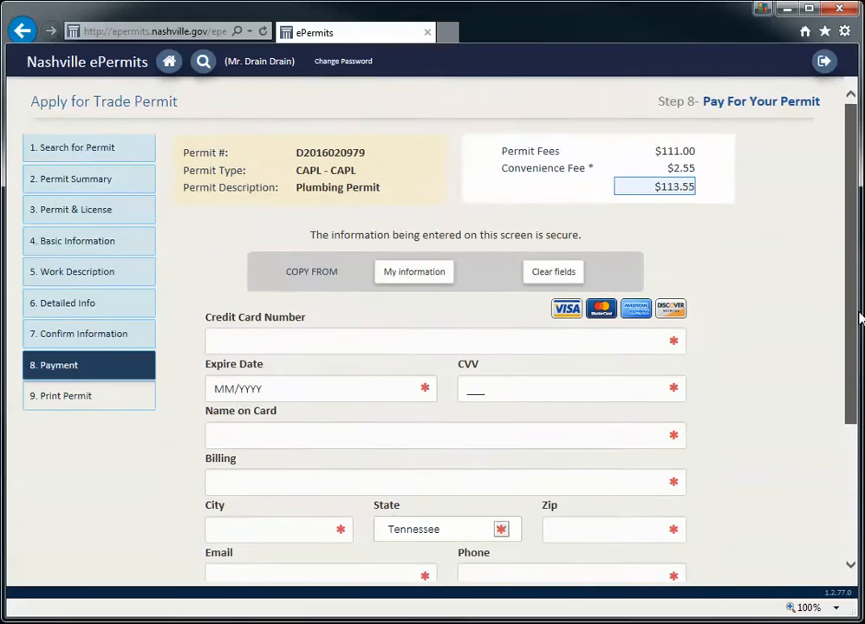
left_click(431, 277)
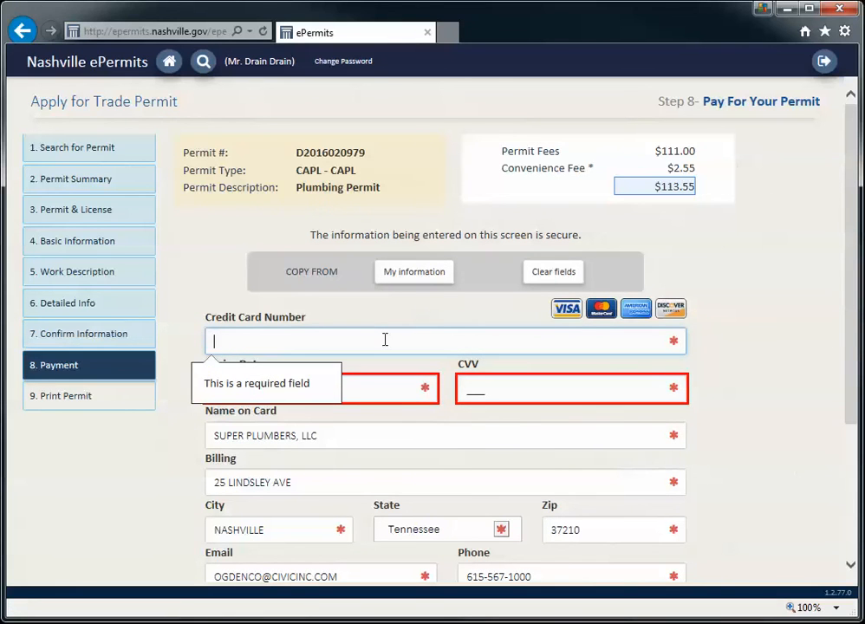
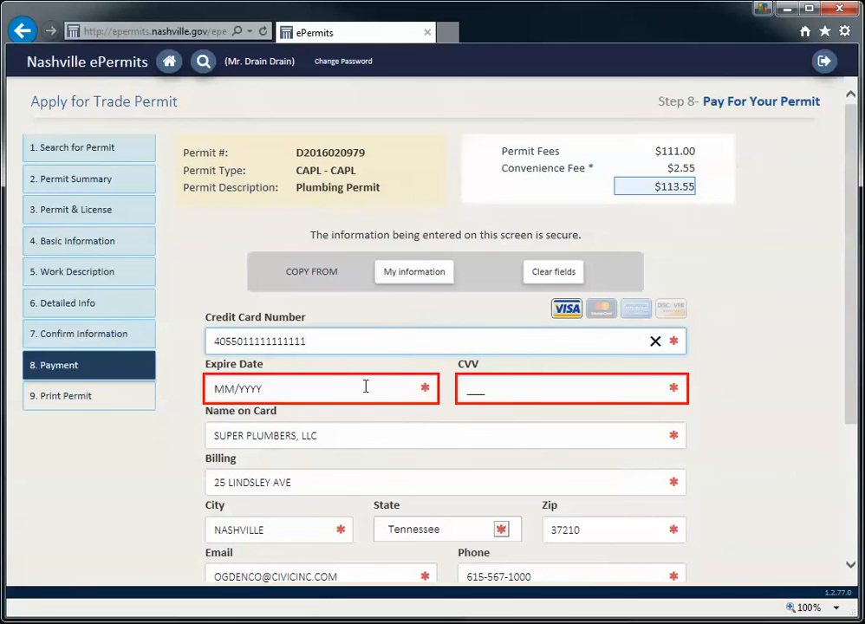
Enter card expiry date 12/2017 and the card security code
left_click(233, 390)
type("12/")
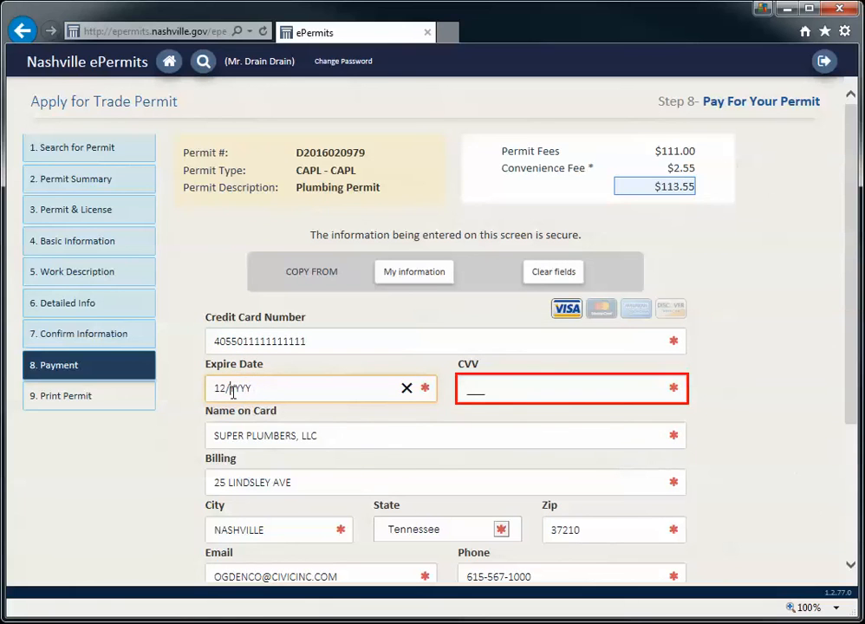
type("2012")
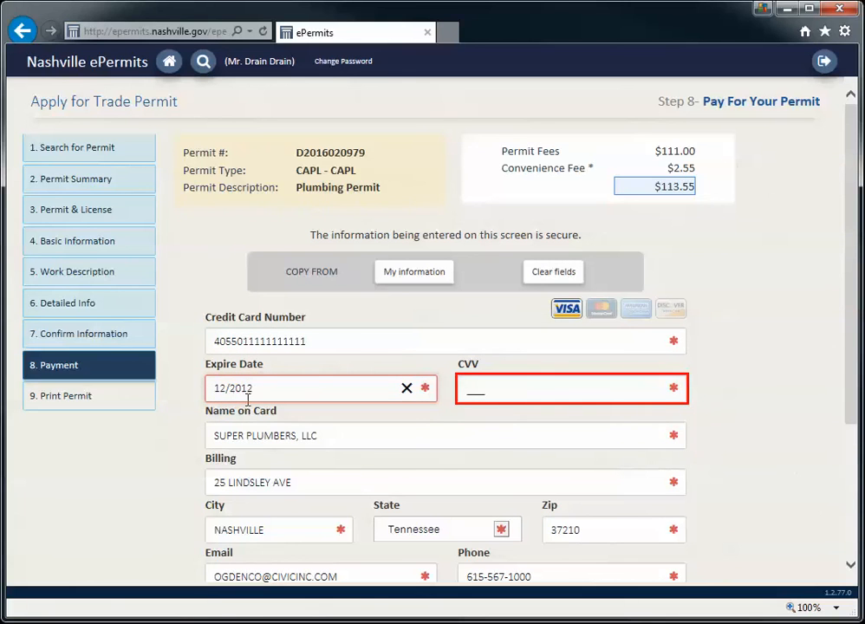
key("BackSpace")
type("7")
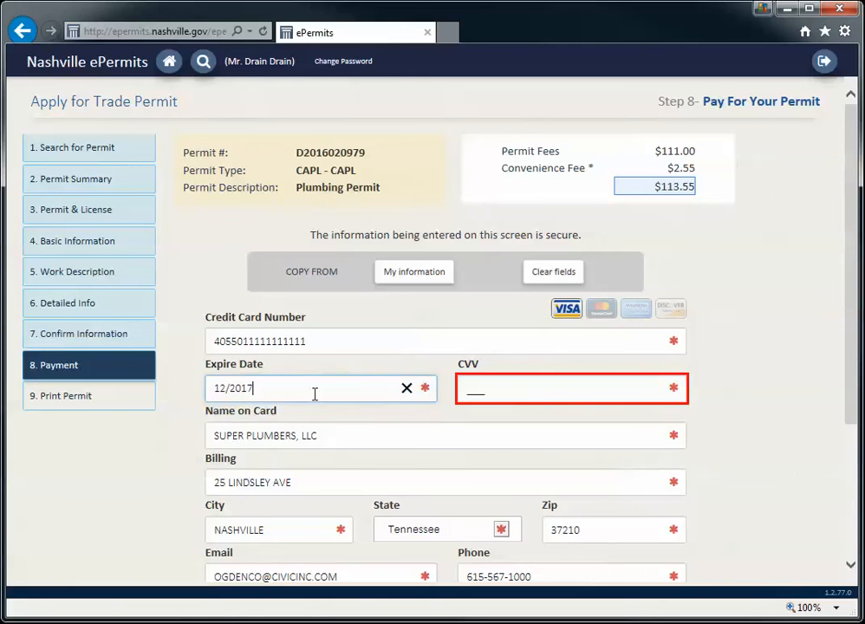
left_click(475, 387)
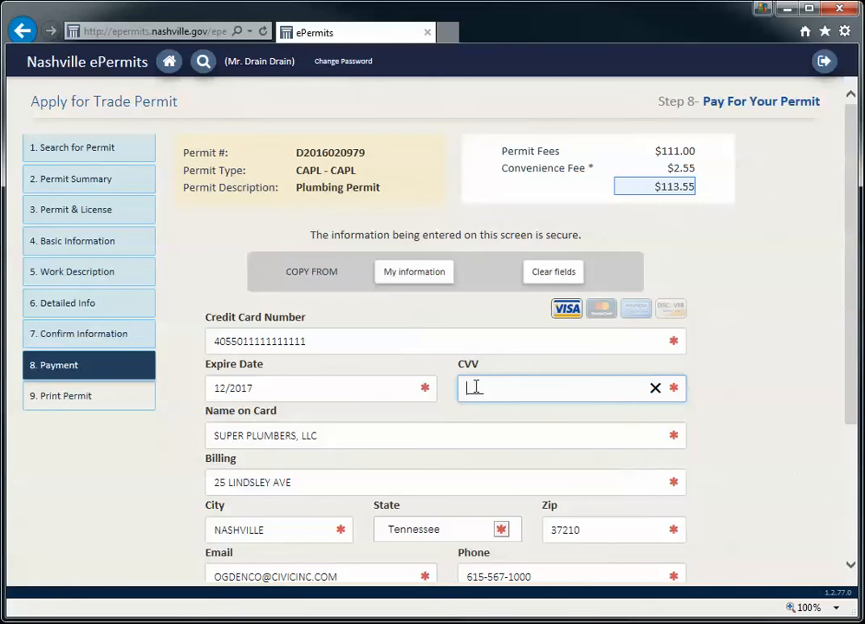
left_click(758, 371)
scroll(754, 372, "down", 3)
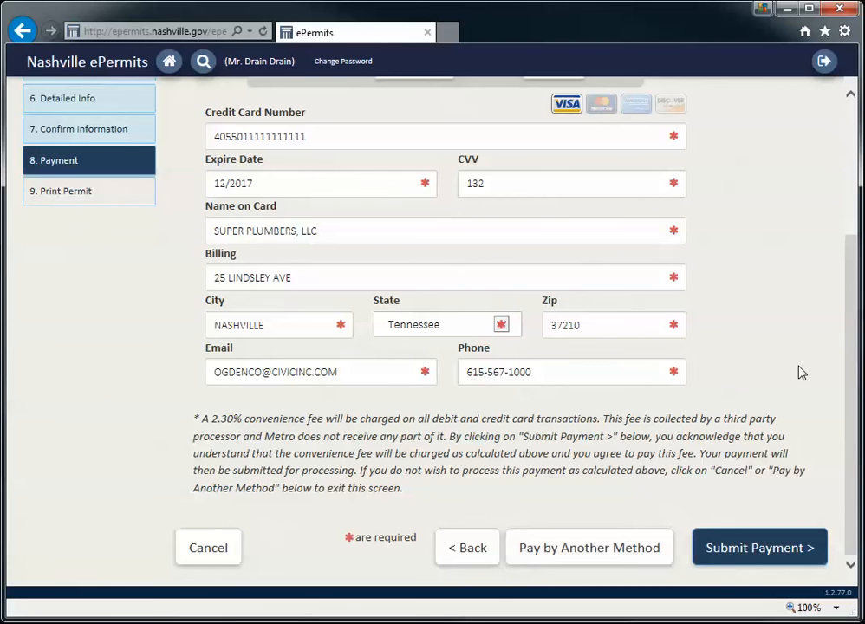
mouse_move(851, 386)
left_mouse_down()
mouse_move(847, 283)
mouse_move(849, 387)
left_mouse_up()
left_click(753, 556)
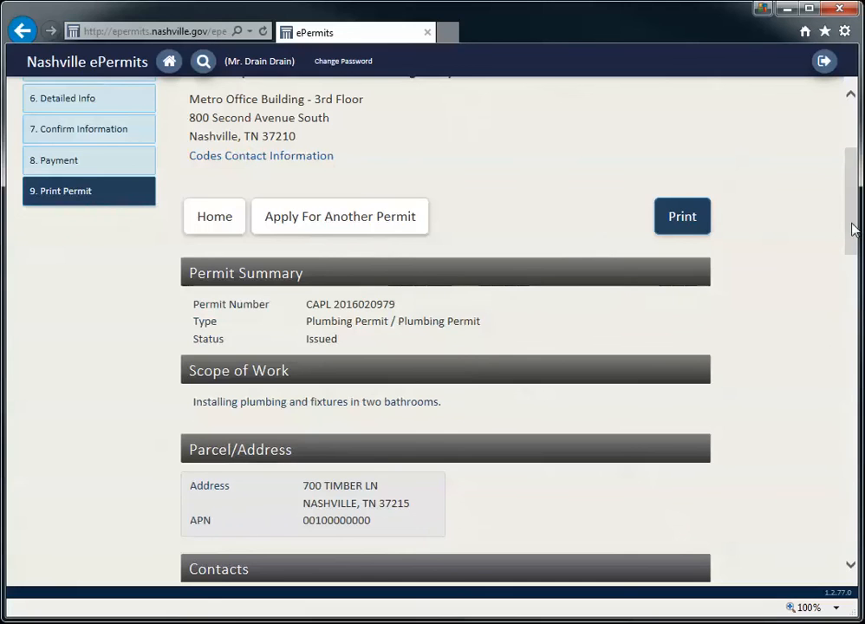
left_click_drag(851, 228, 843, 183)
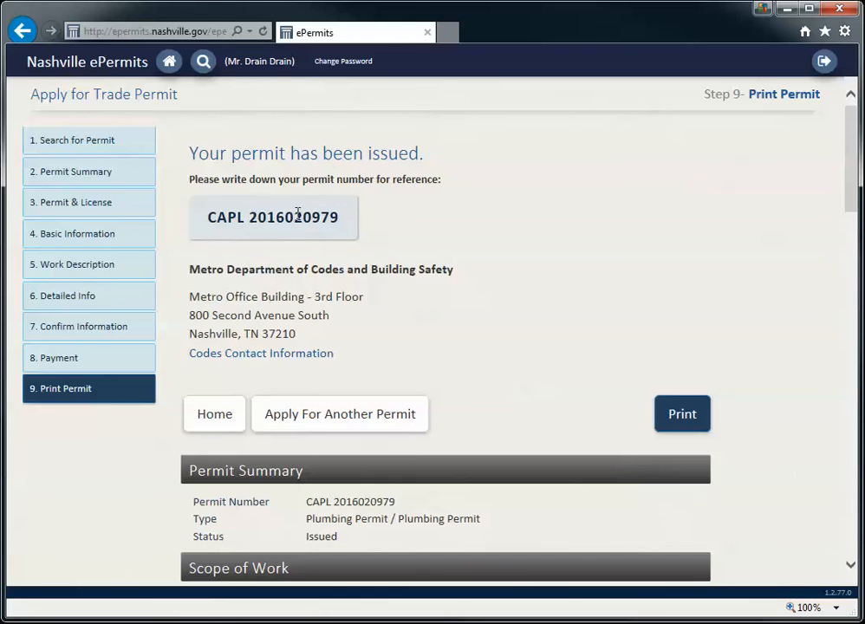
scroll(615, 254, "down", 2)
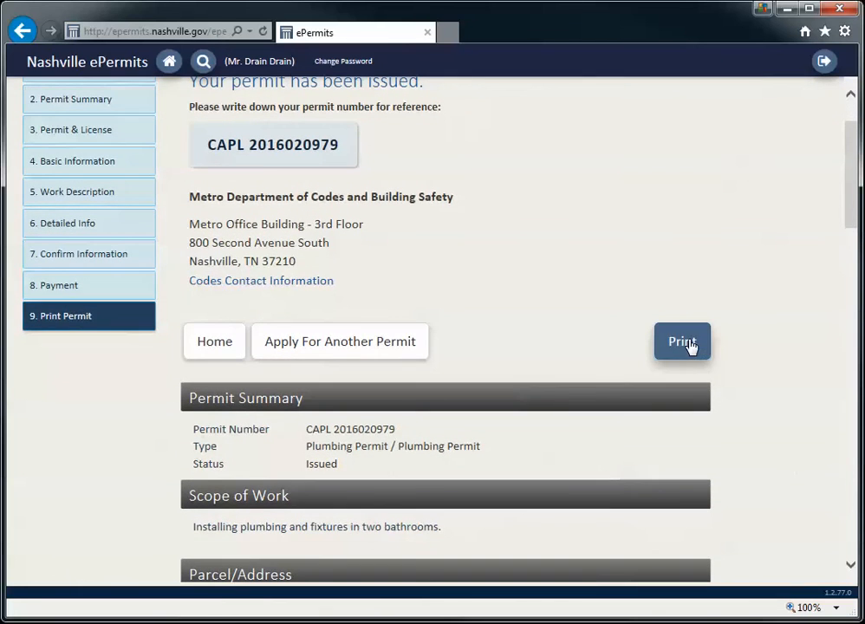
left_click(682, 344)
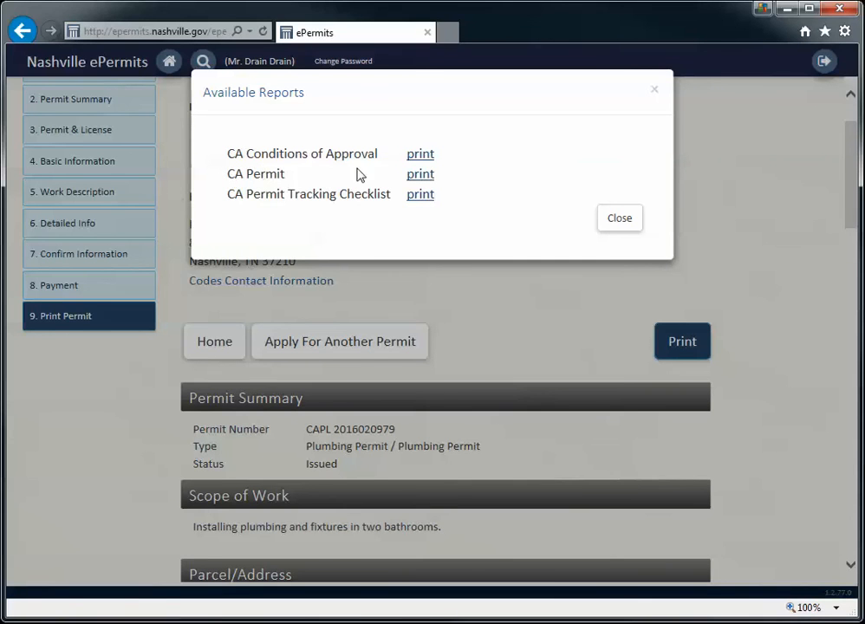
left_click(425, 176)
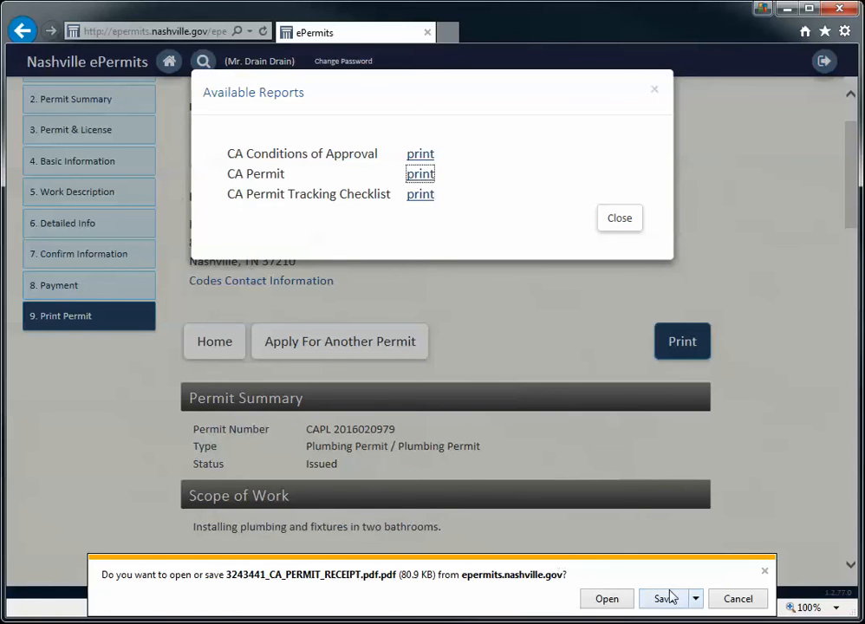
left_click(606, 599)
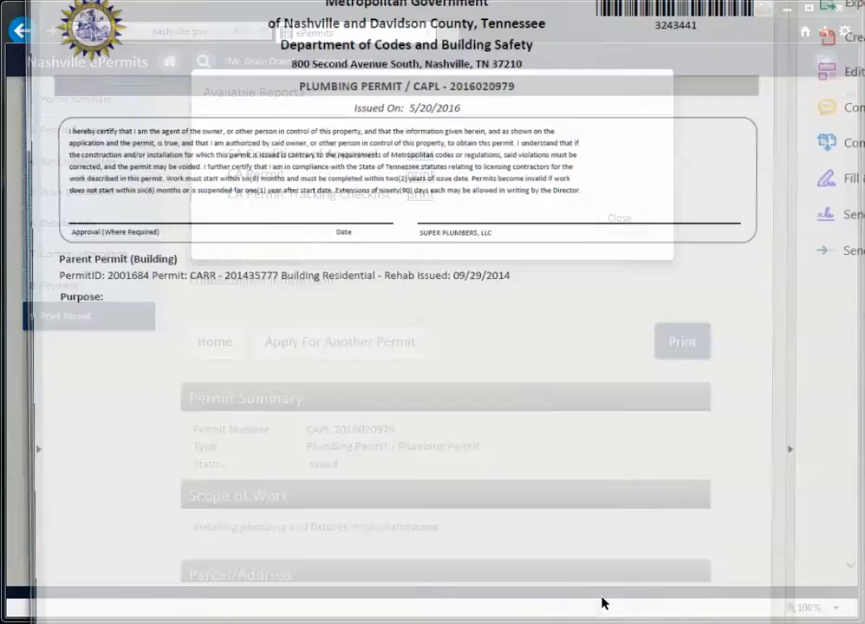